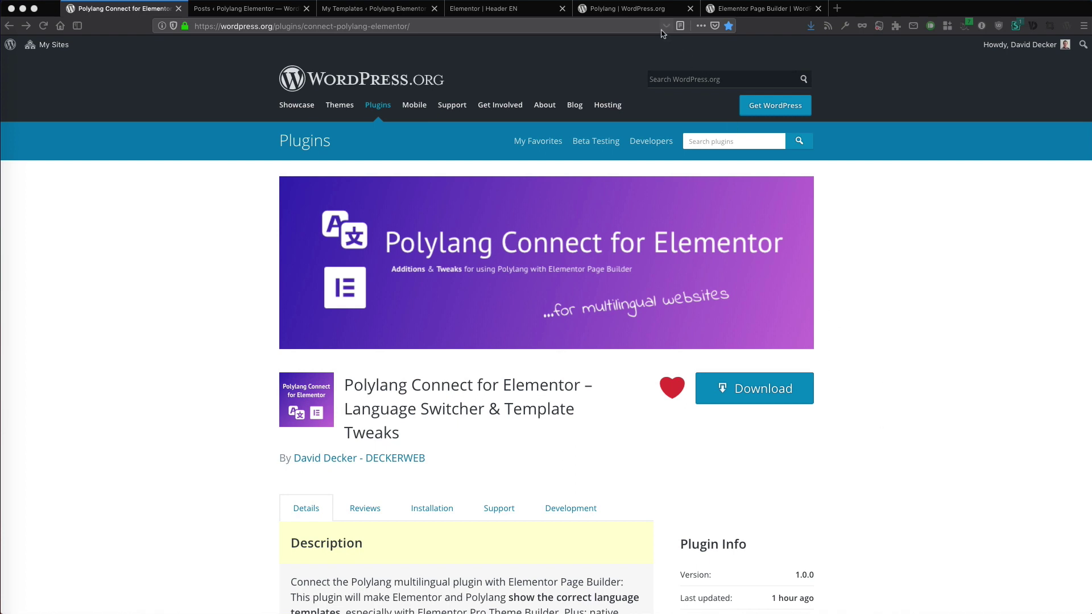
Step: Look over the Polylang plugin page on WordPress.org
click(660, 11)
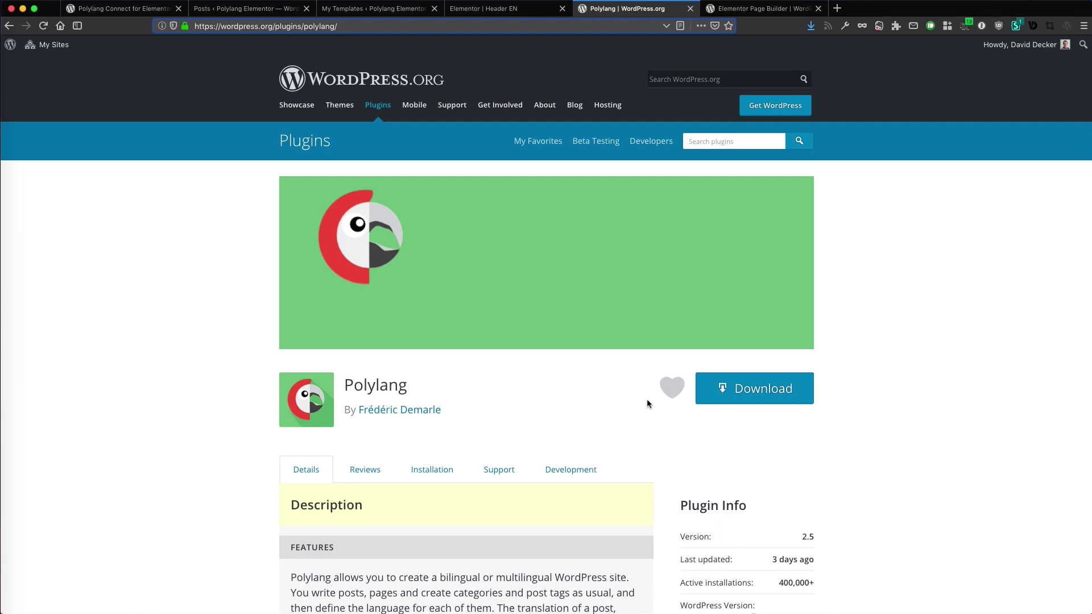
scroll(649, 403, down, 3)
scroll(648, 403, up, 2)
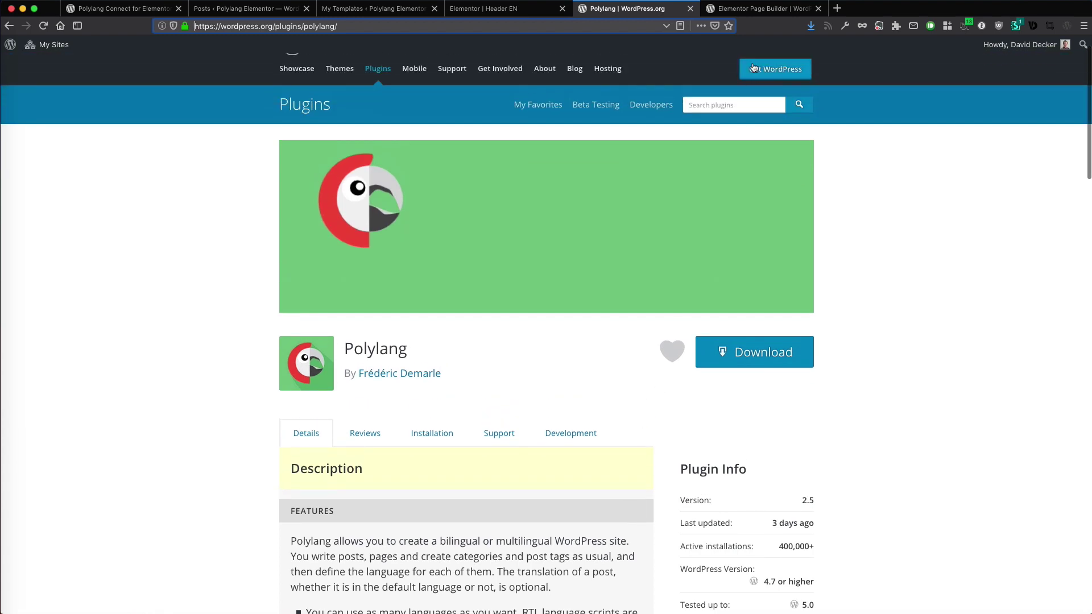
Step: Browse the Elementor Page Builder plugin page
click(746, 9)
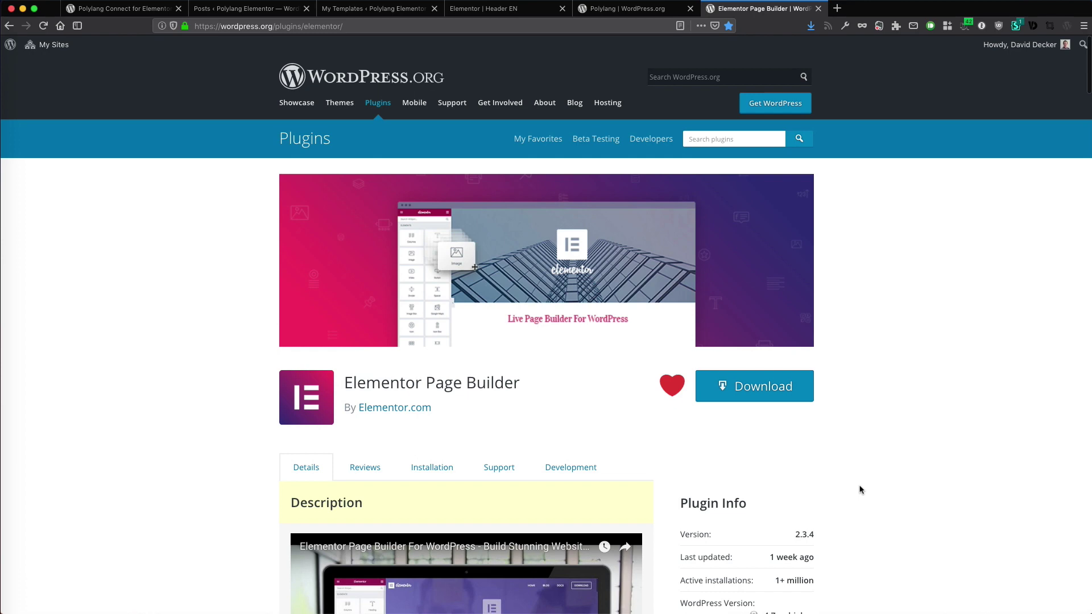
scroll(861, 490, down, 5)
scroll(861, 489, up, 5)
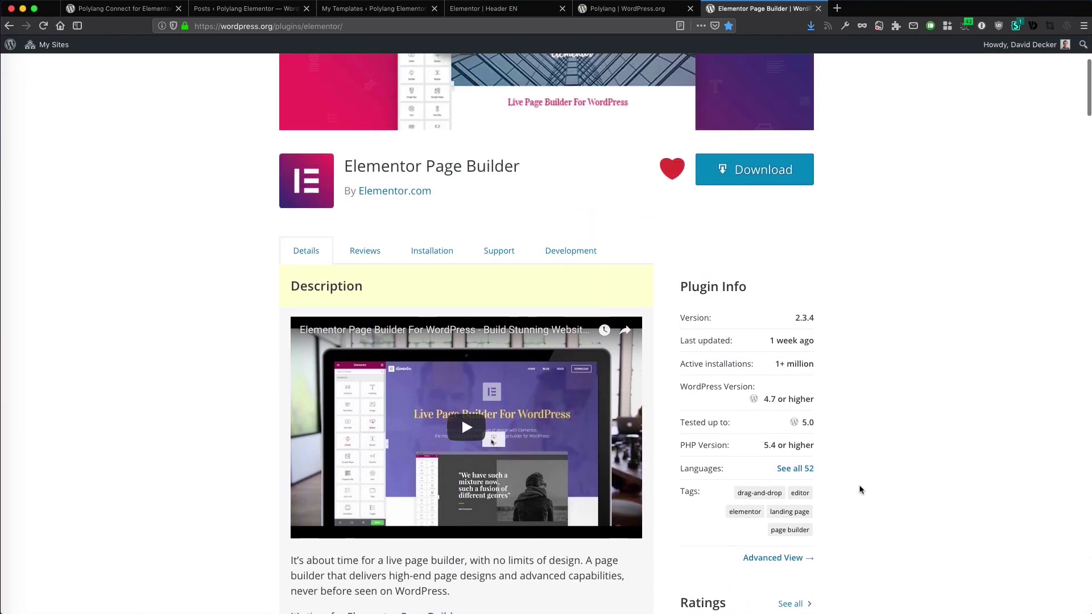
scroll(861, 490, down, 2)
scroll(860, 490, up, 2)
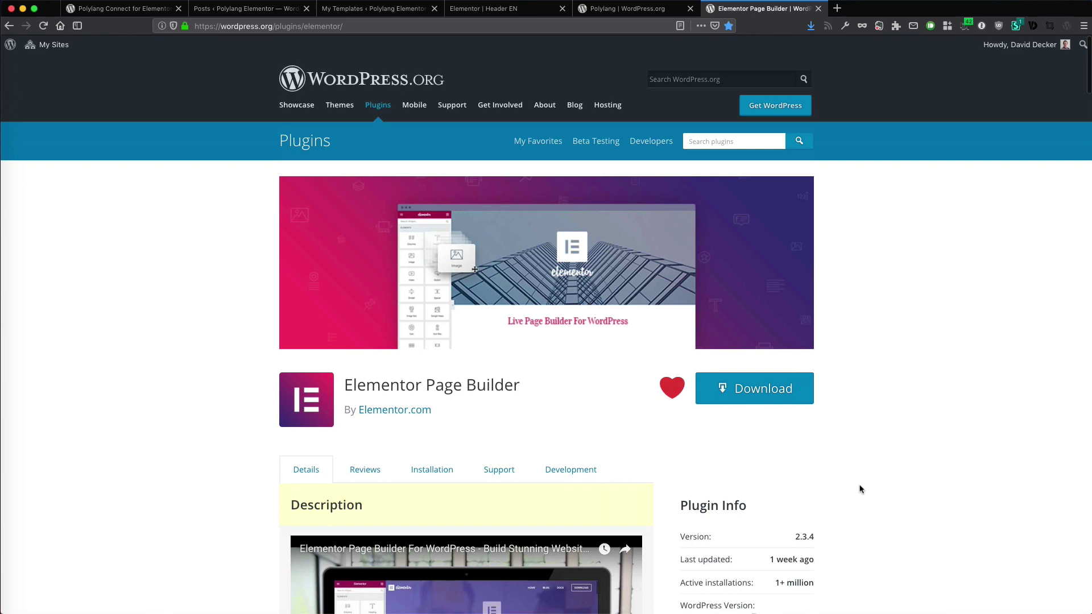
Step: Review the Polylang Connect for Elementor page, then return to the Elementor | Header EN editor
click(121, 10)
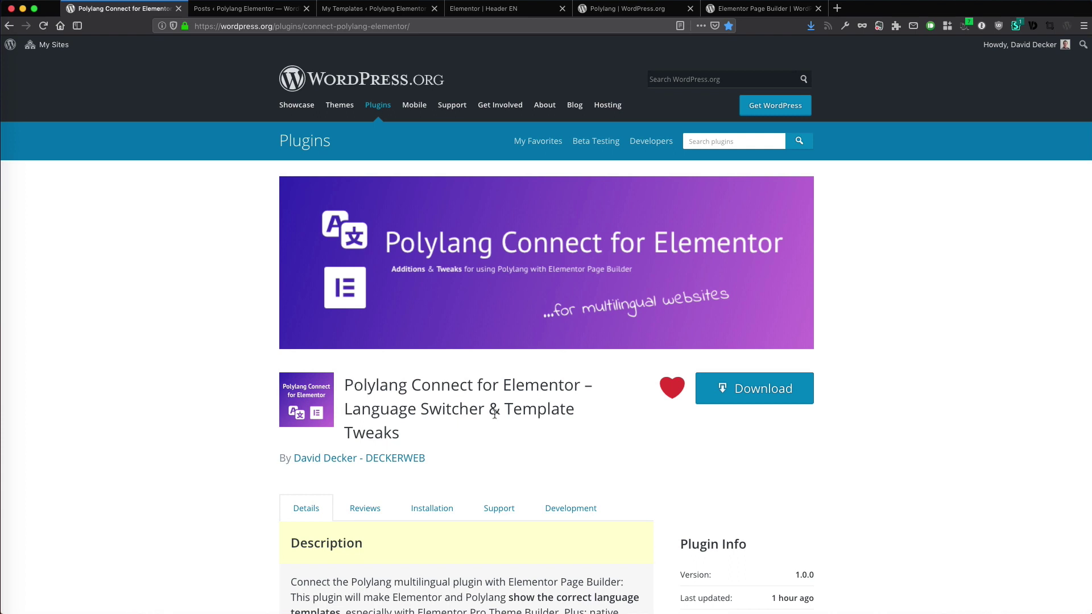
scroll(549, 443, down, 1)
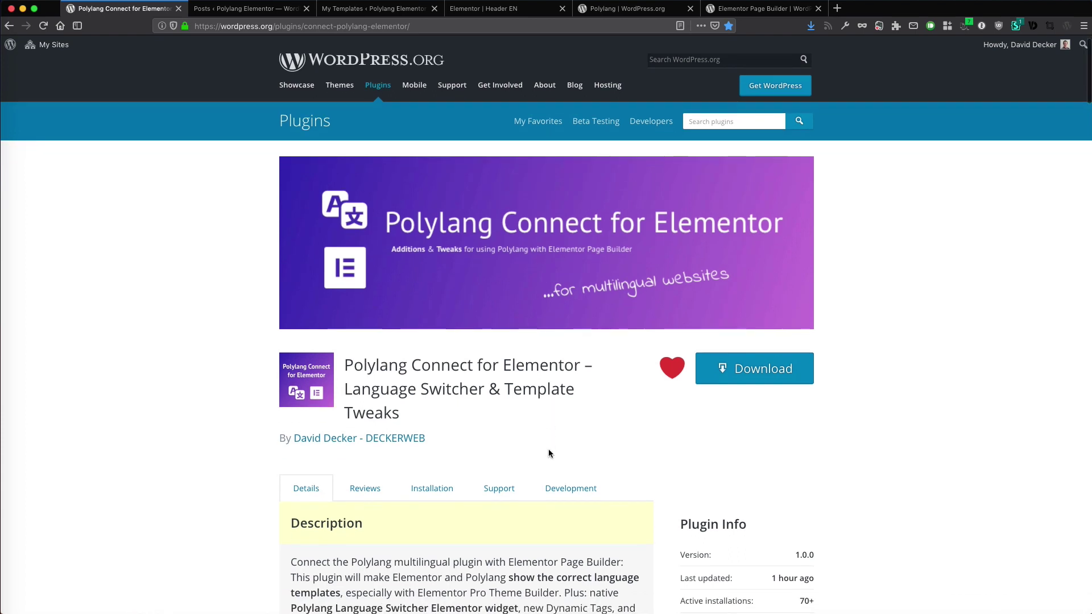
scroll(549, 450, down, 2)
scroll(548, 450, up, 2)
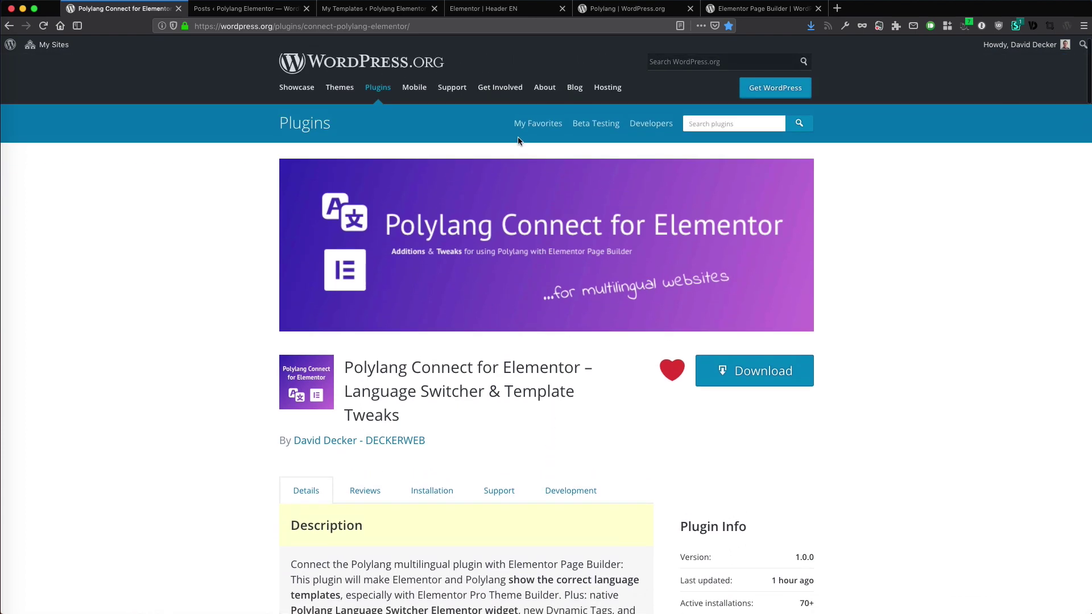
click(489, 9)
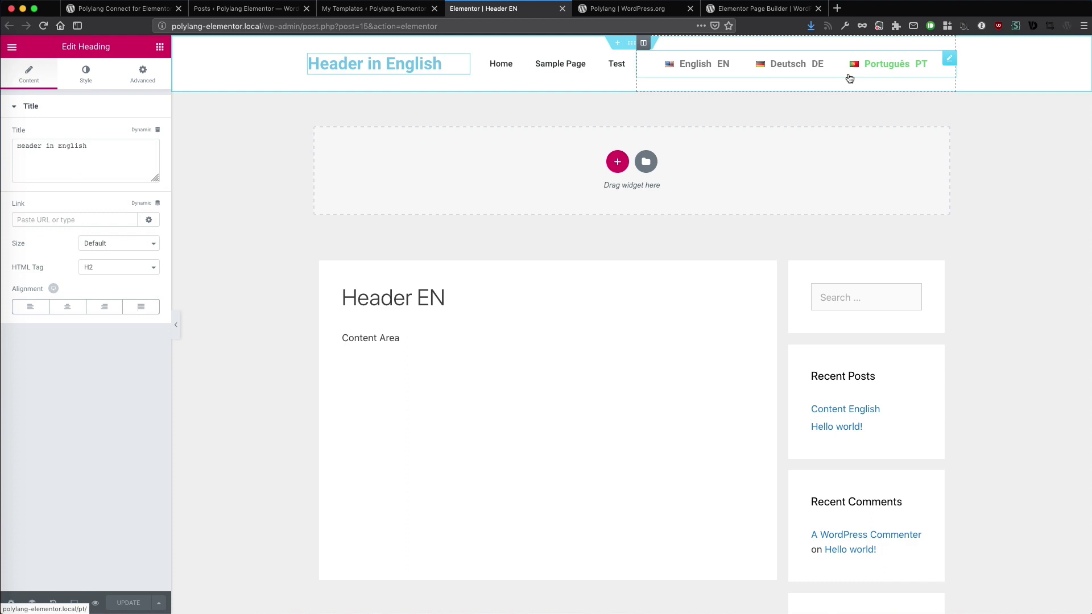
Step: Show the Elements panel and scroll through the available widgets
click(162, 50)
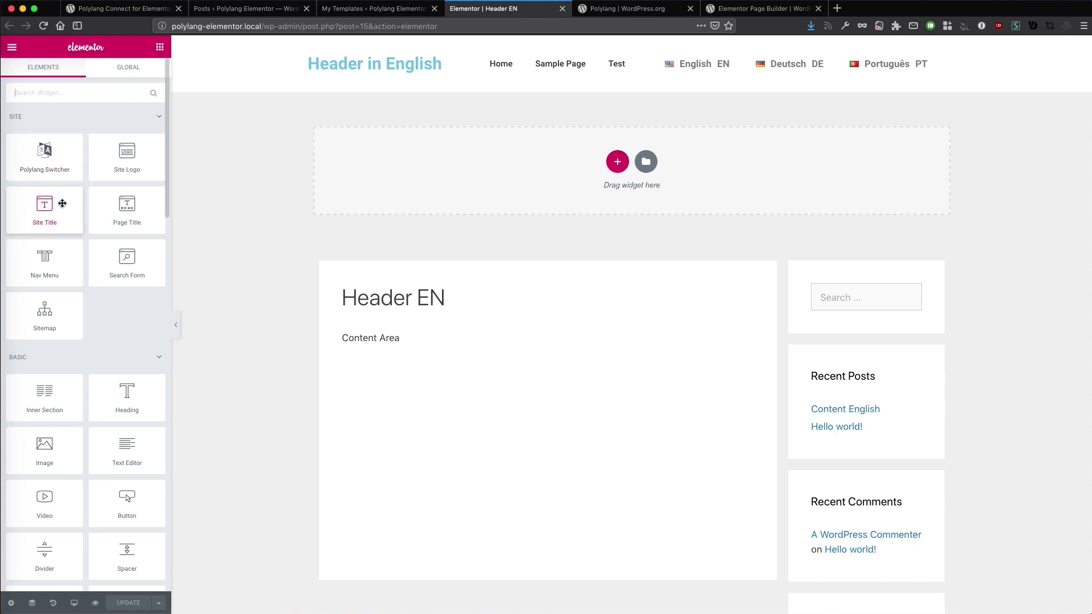
scroll(78, 259, down, 1)
scroll(78, 258, down, 15)
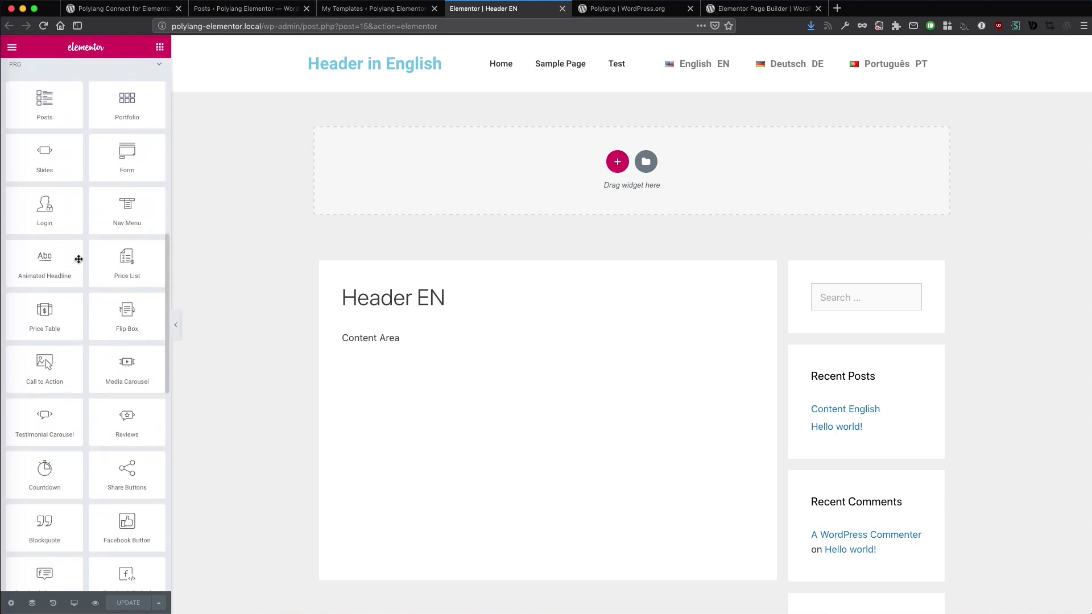
scroll(78, 259, down, 10)
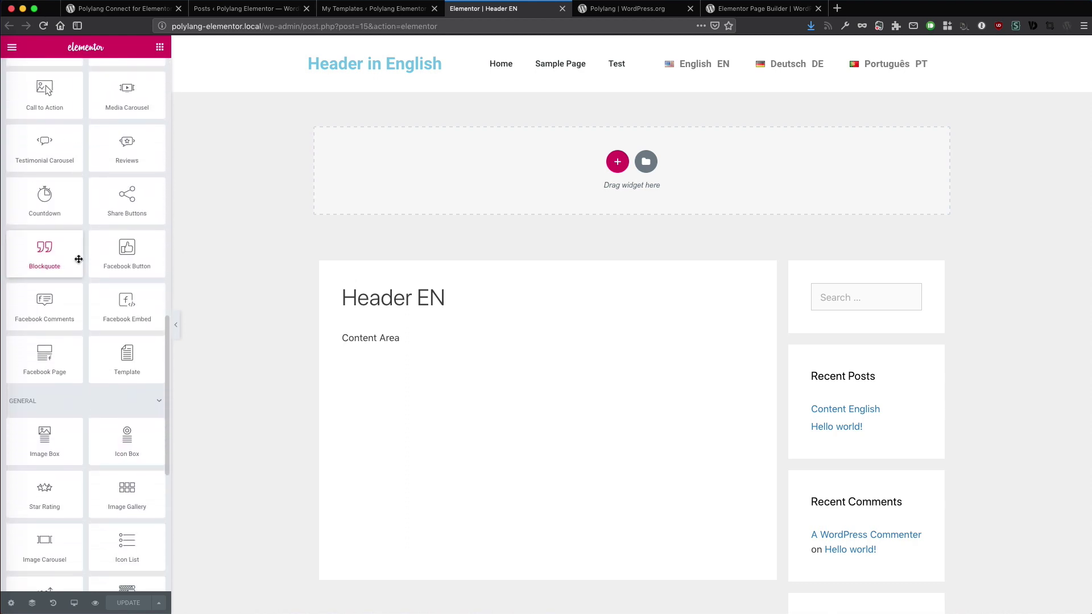
scroll(78, 259, down, 5)
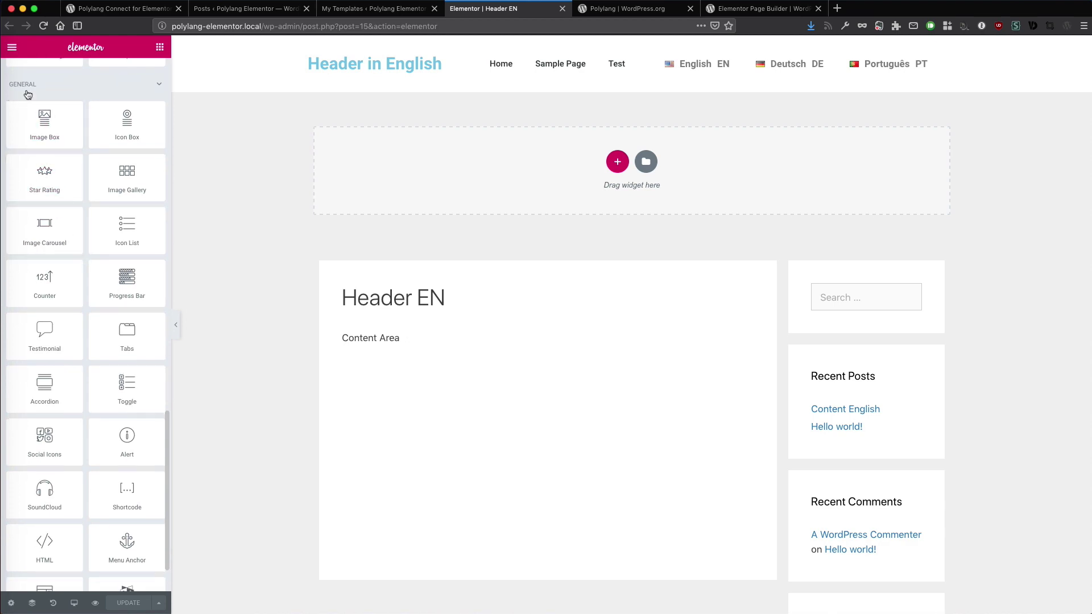
scroll(86, 278, down, 3)
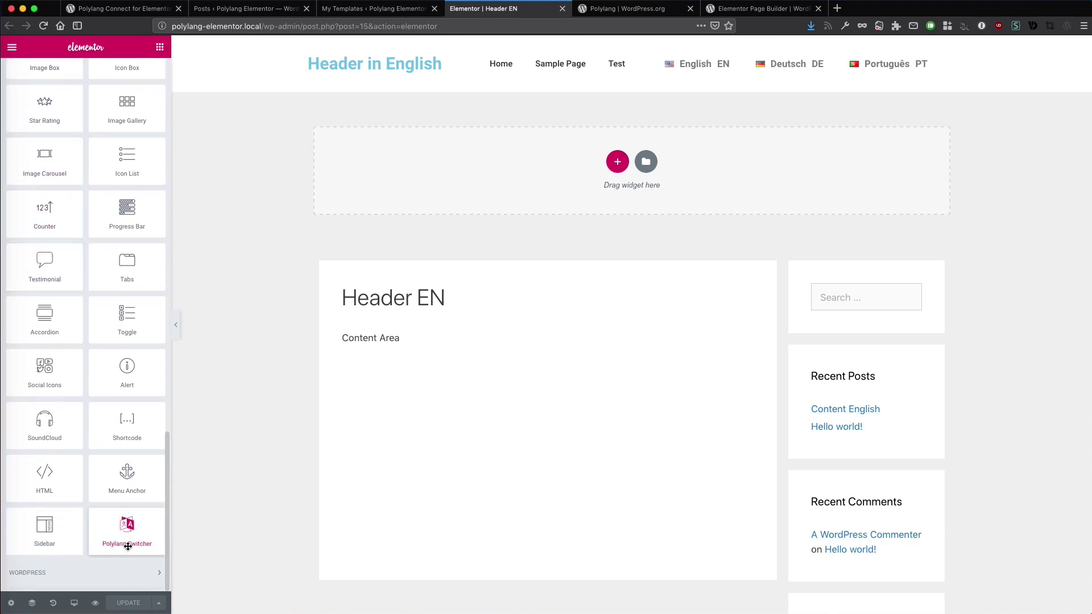
scroll(136, 511, up, 1)
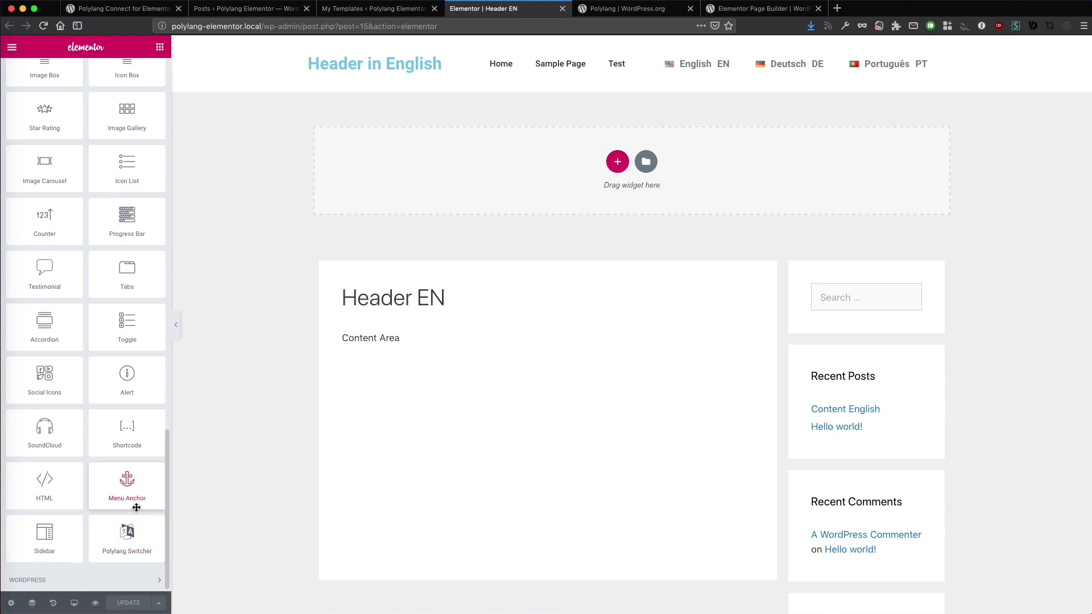
scroll(136, 507, up, 20)
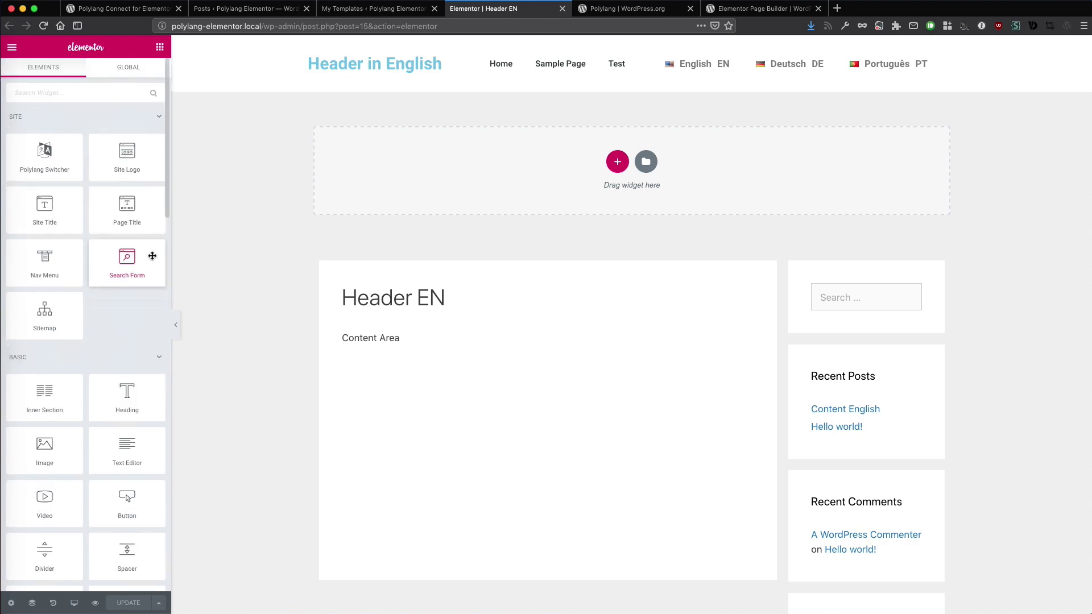
Step: Search the widgets for 'pol', 'lang' and 'swi', then clear the search
click(61, 93)
text(pol)
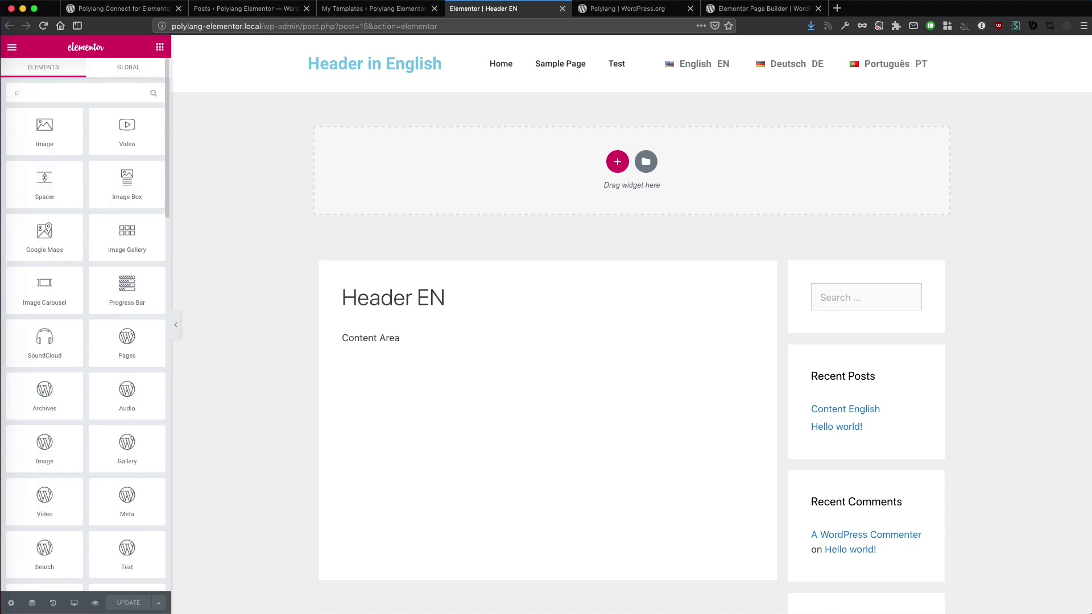
key(BackSpace)
key(BackSpace)
key(BackSpace)
text(lang)
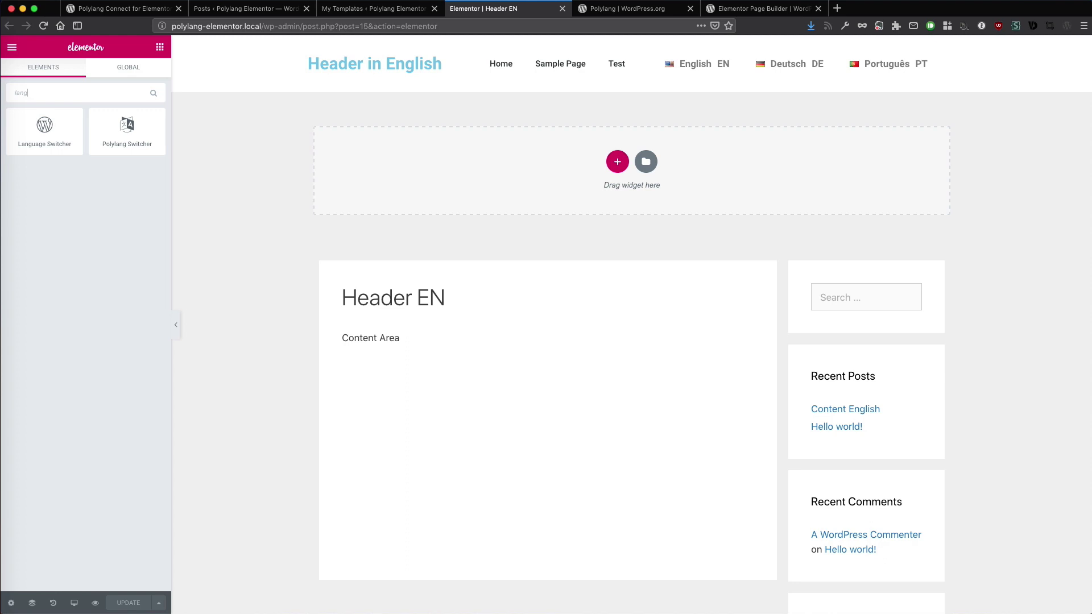
key(BackSpace)
key(BackSpace)
key(BackSpace)
key(BackSpace)
text(swi)
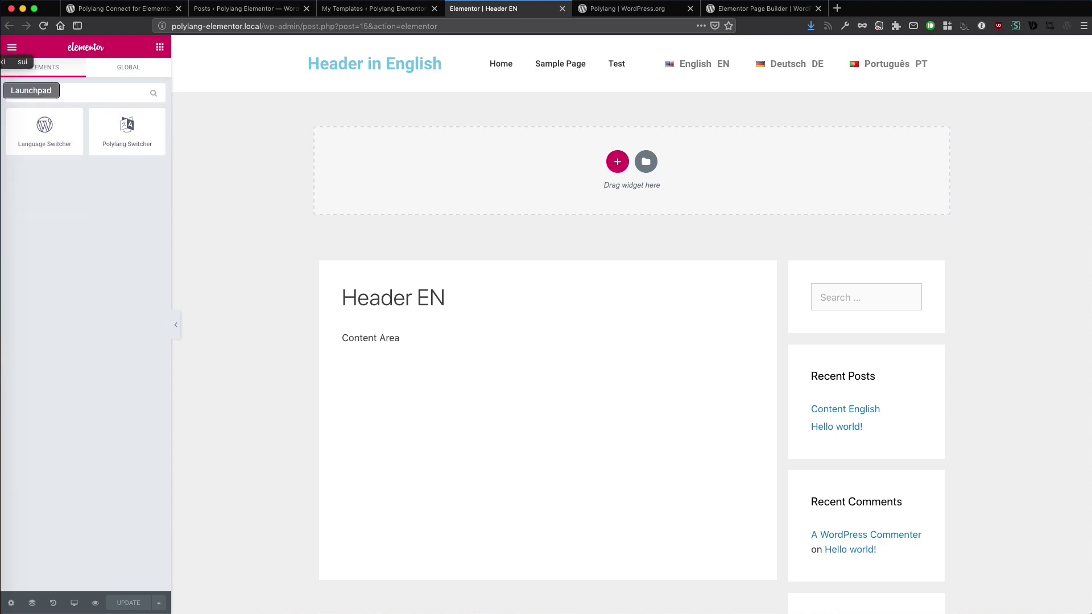
key(BackSpace)
key(BackSpace)
key(BackSpace)
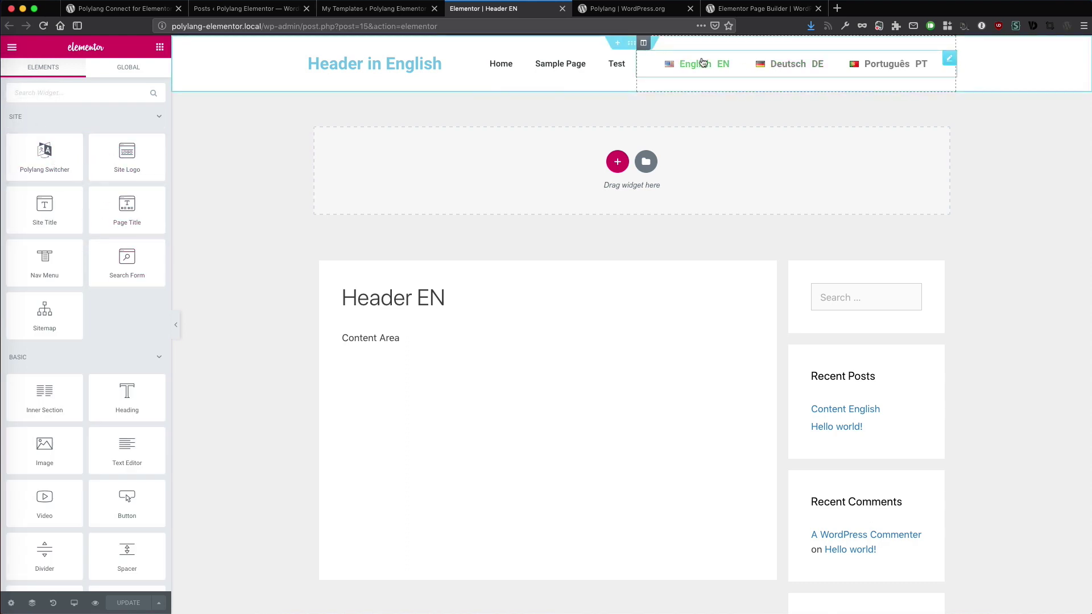
Step: Edit the Polylang Switcher, set its Layout to Vertical, then back to Horizontal
click(949, 59)
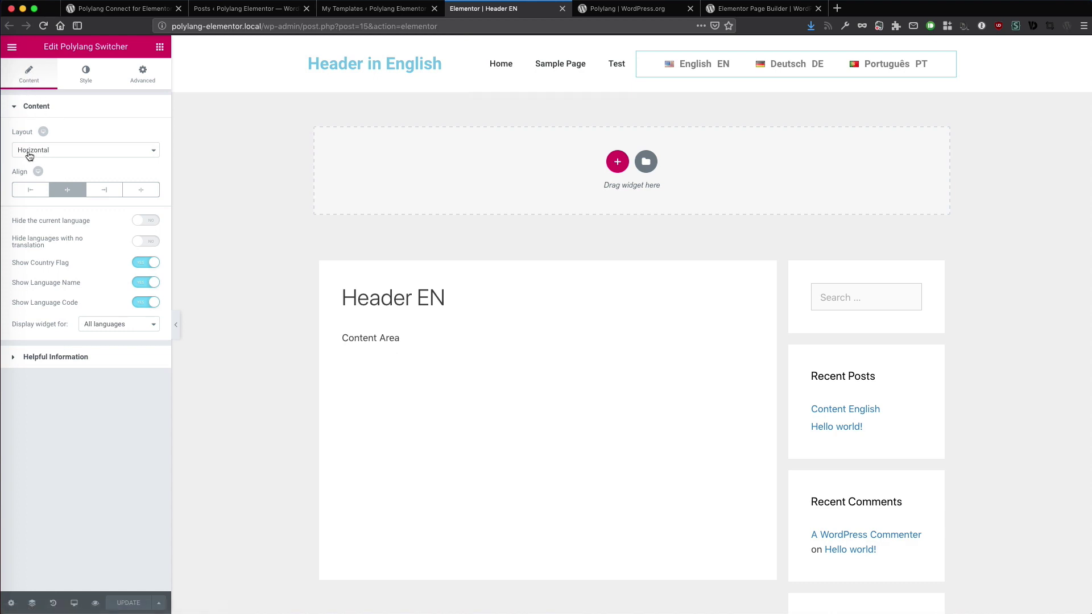
click(51, 154)
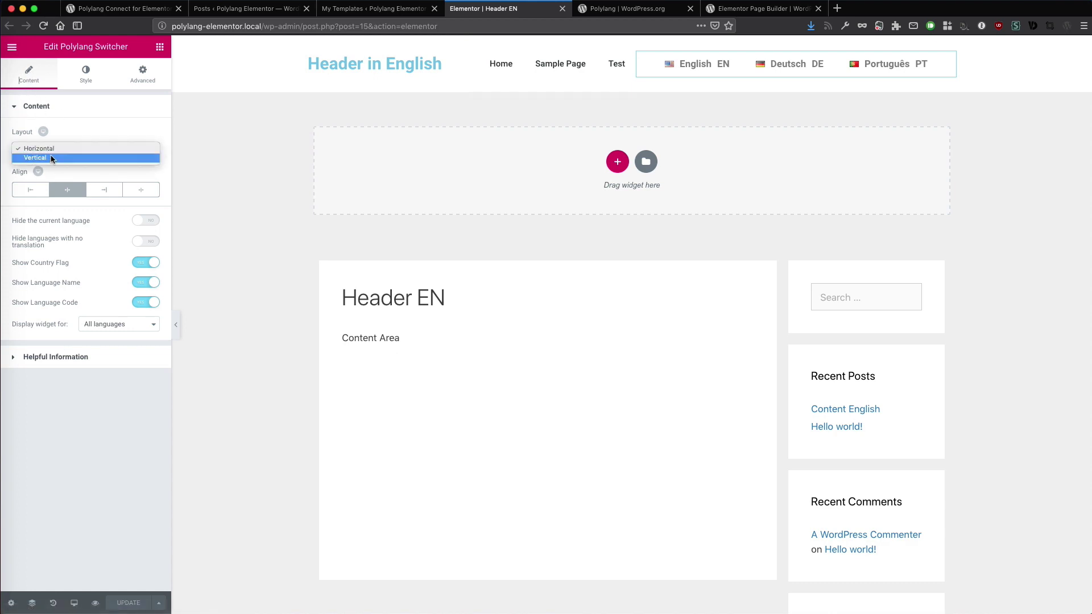
click(49, 160)
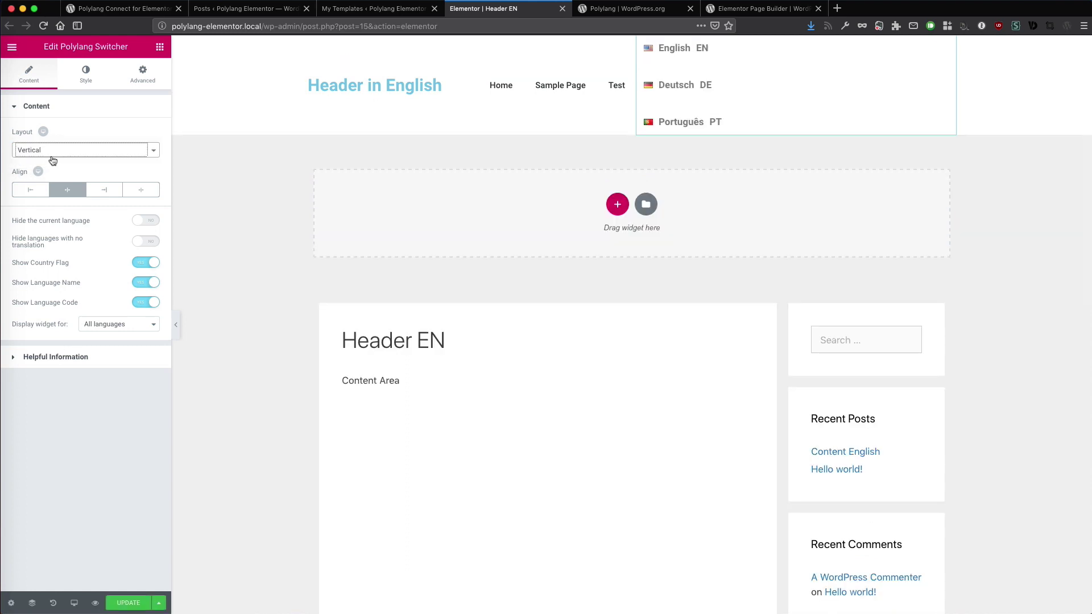
click(51, 161)
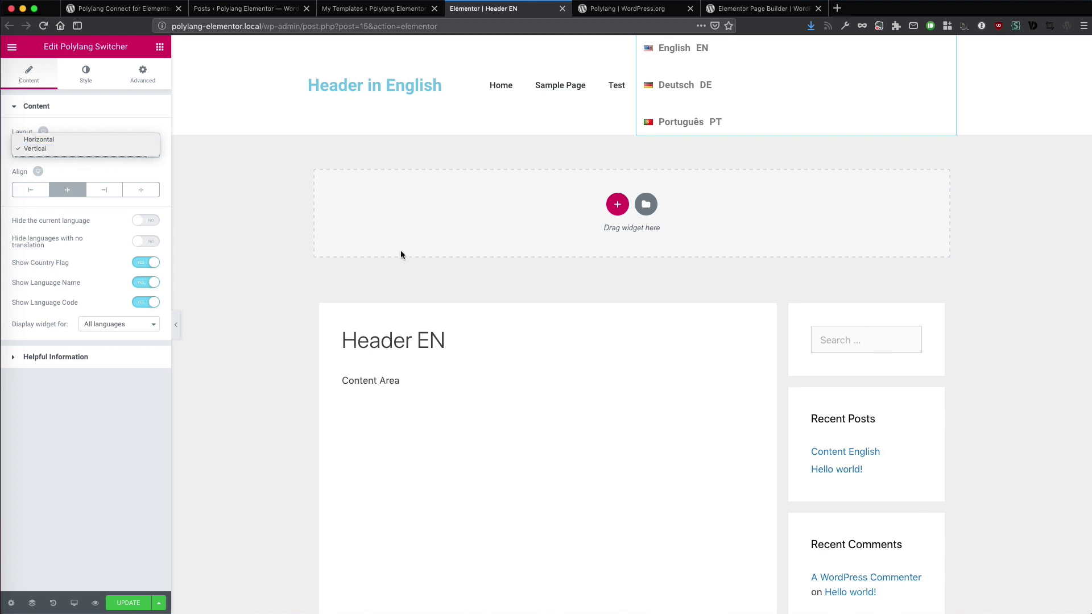
click(75, 140)
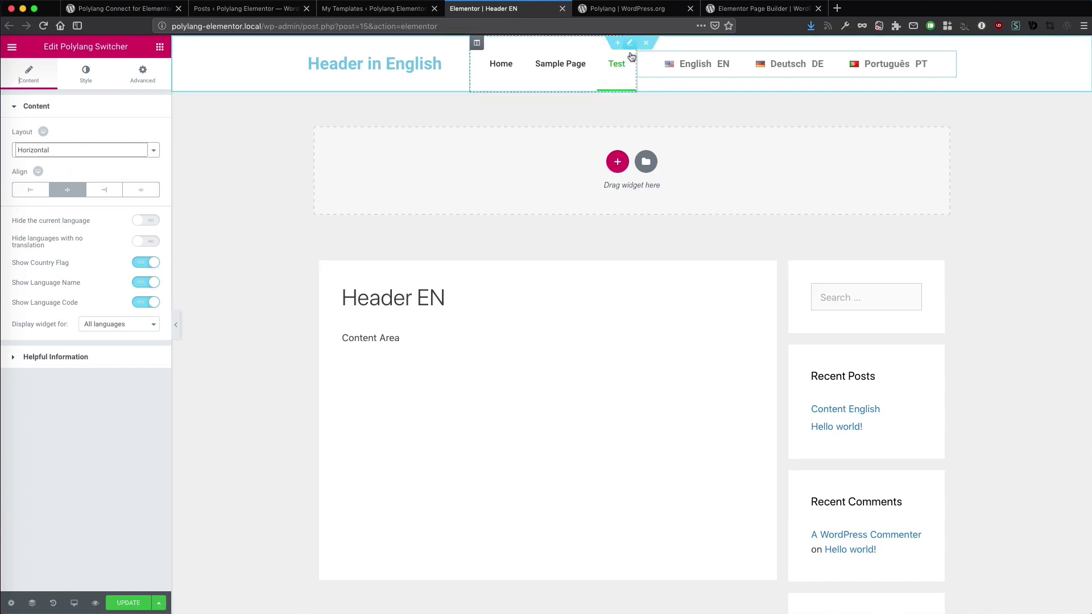
drag(637, 66, 558, 66)
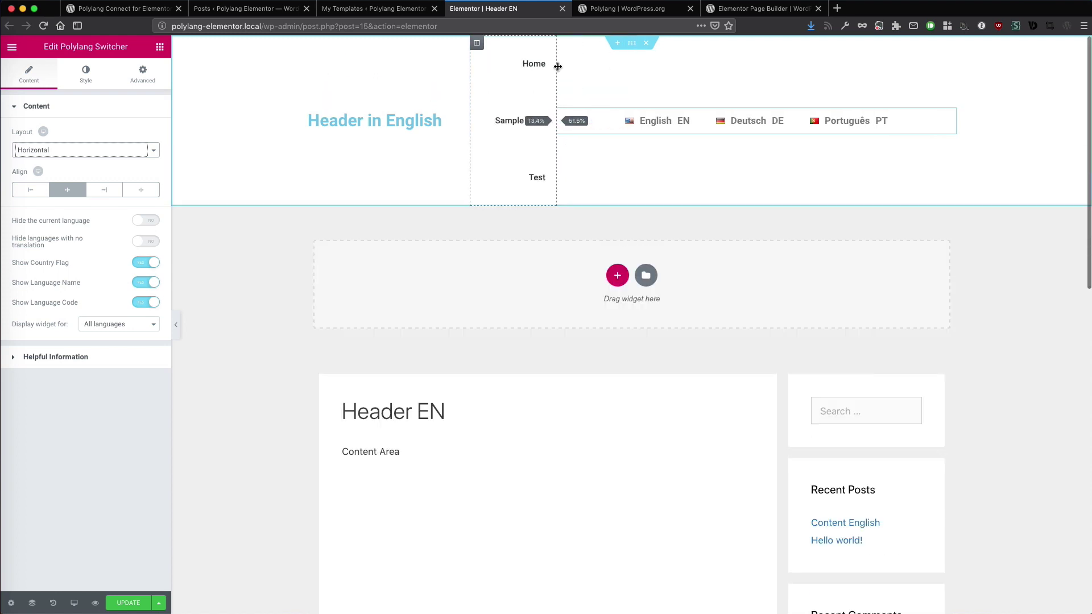
drag(470, 87, 443, 87)
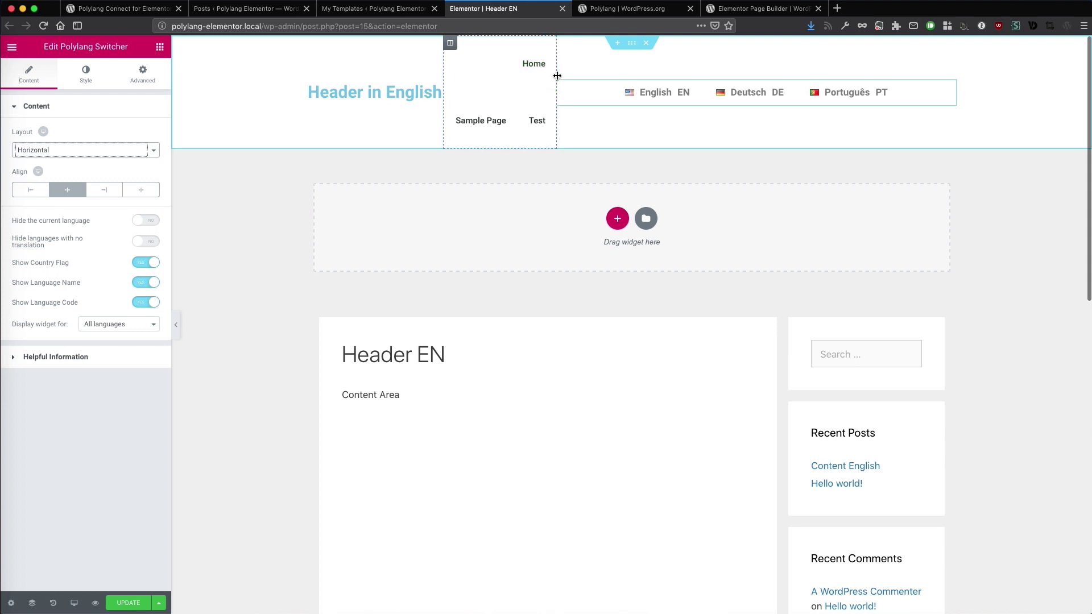
drag(556, 75, 605, 72)
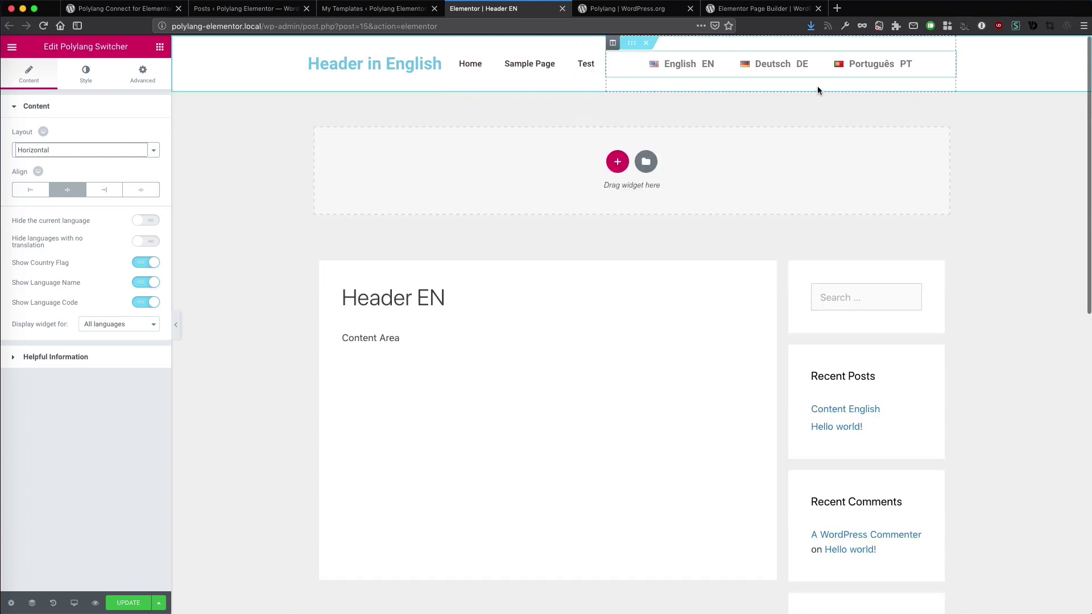
click(42, 195)
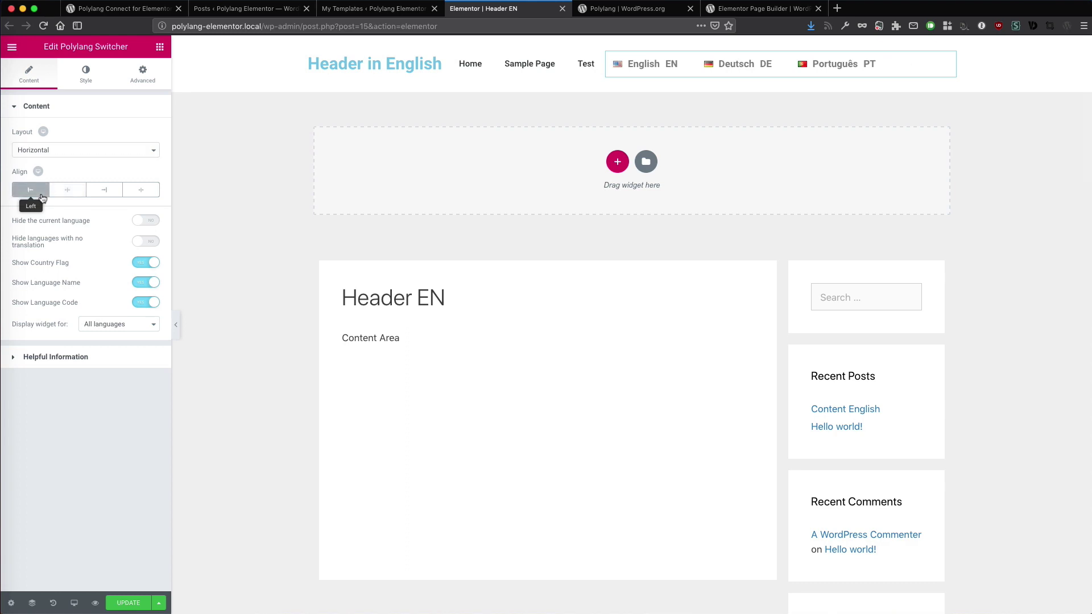
click(113, 193)
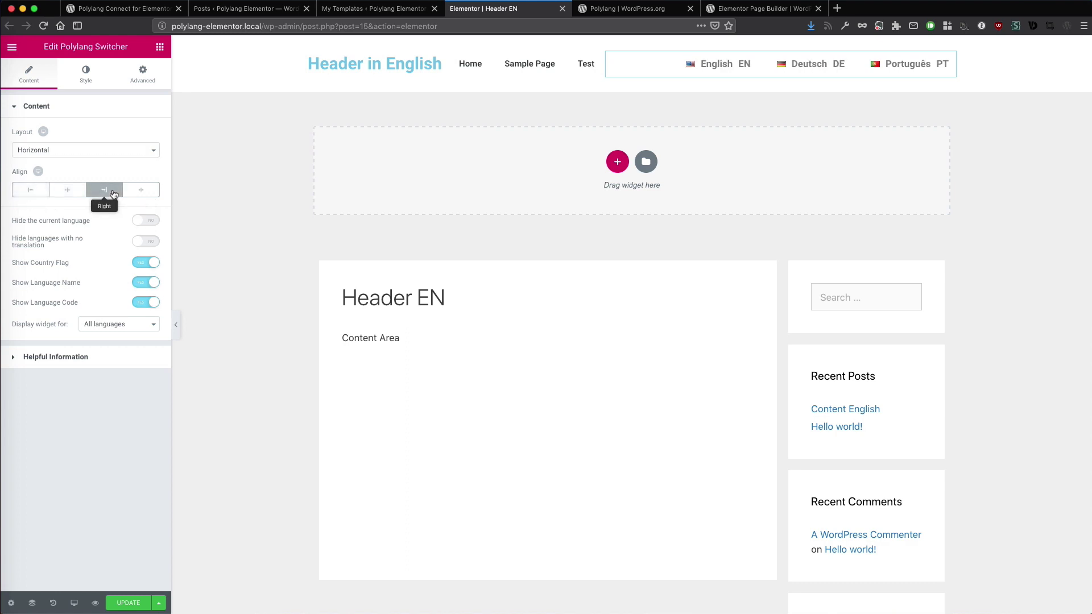
click(142, 191)
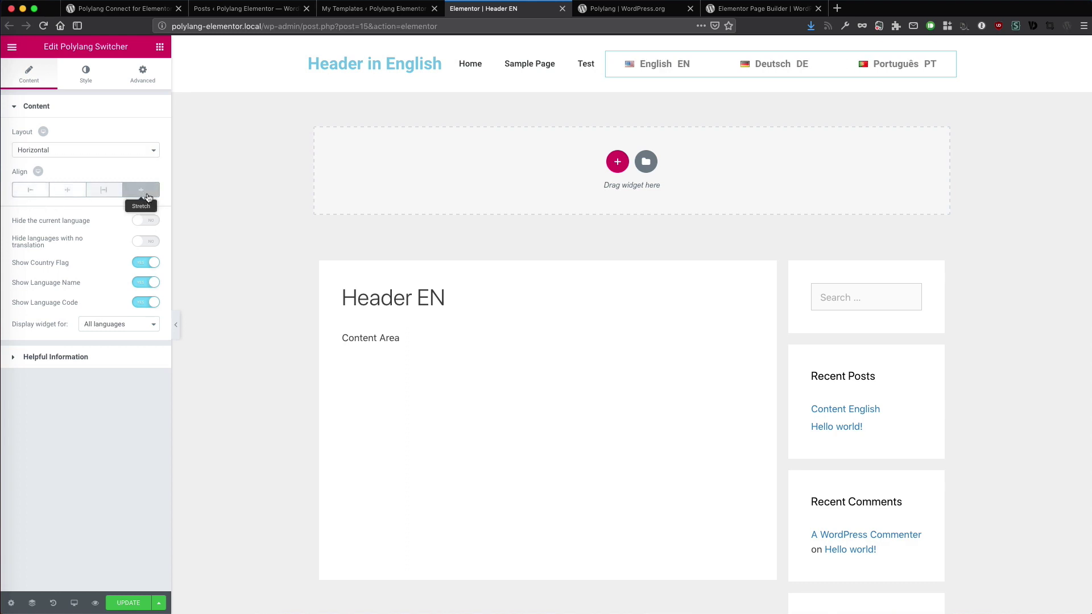
click(77, 194)
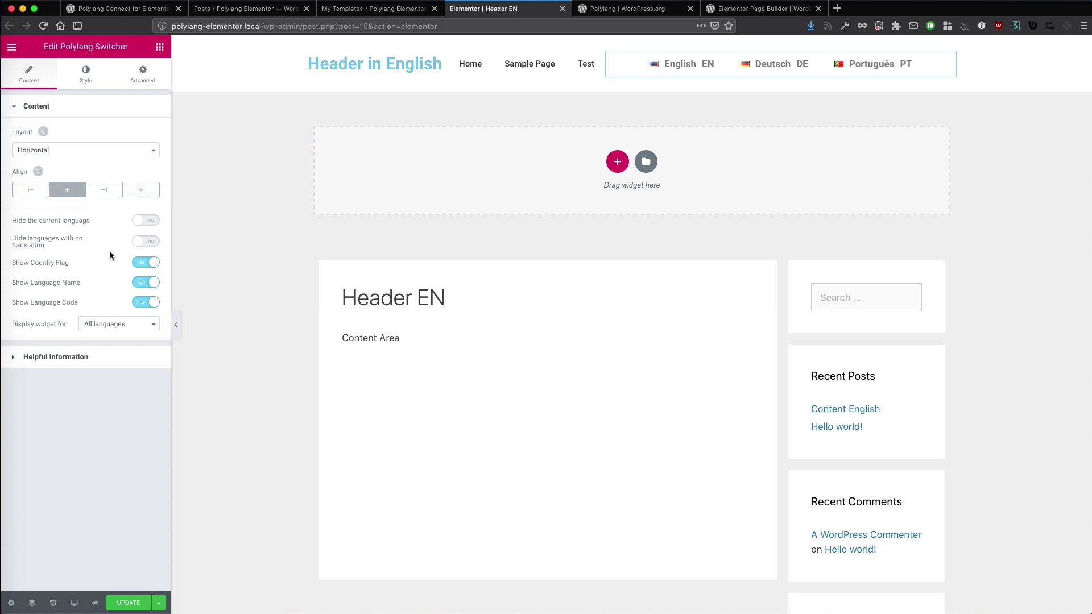
click(145, 223)
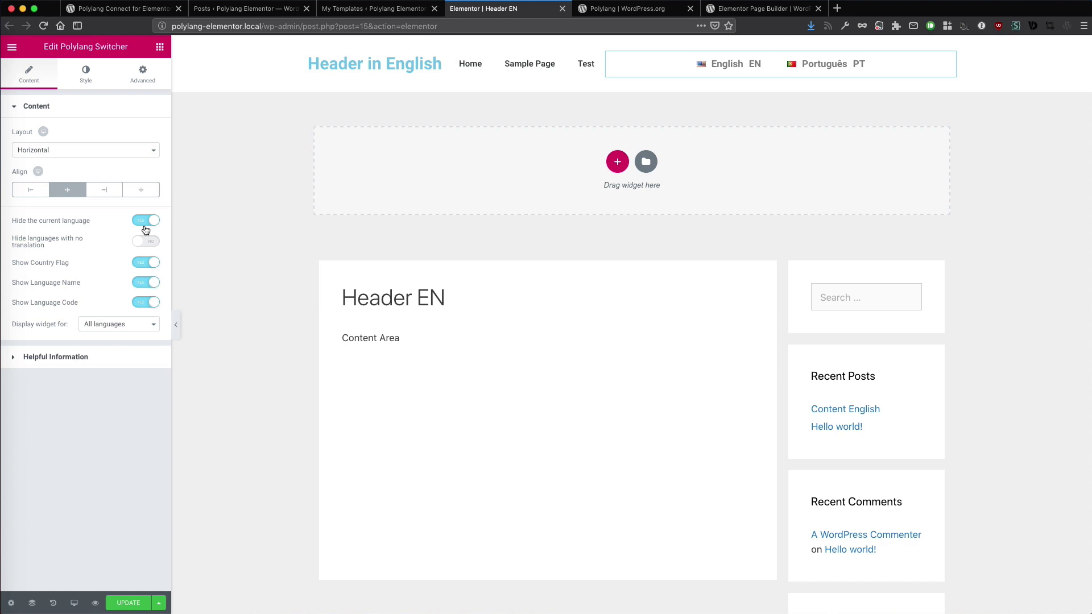
click(145, 225)
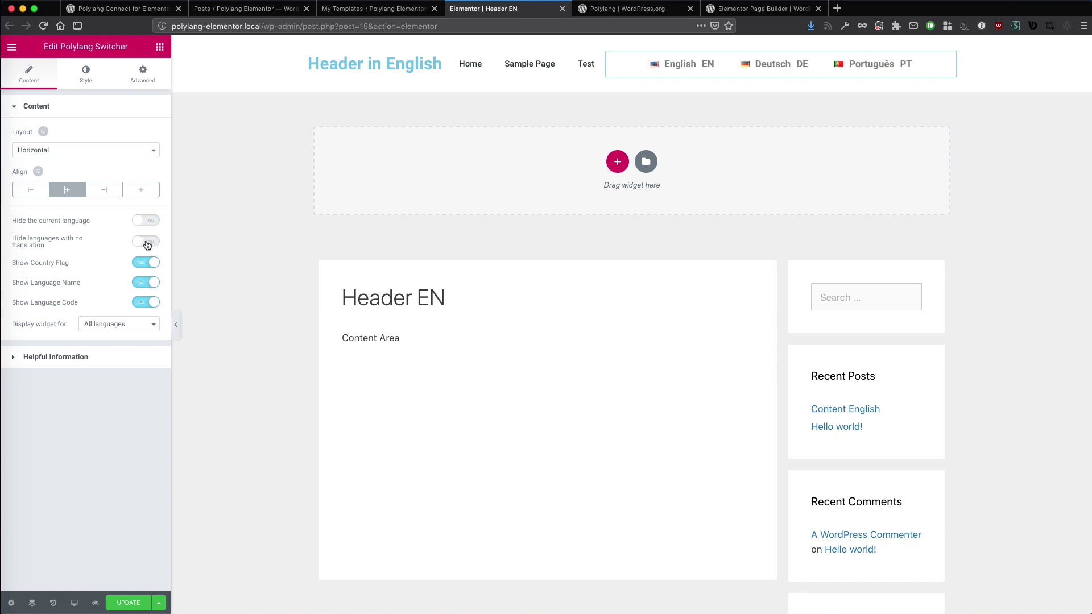
click(146, 243)
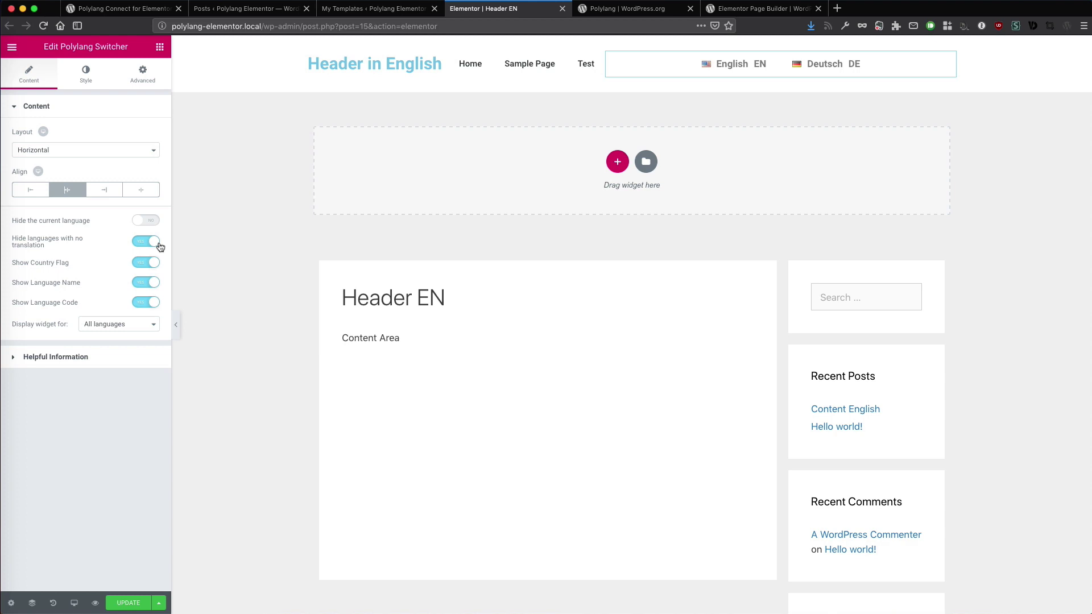
click(153, 242)
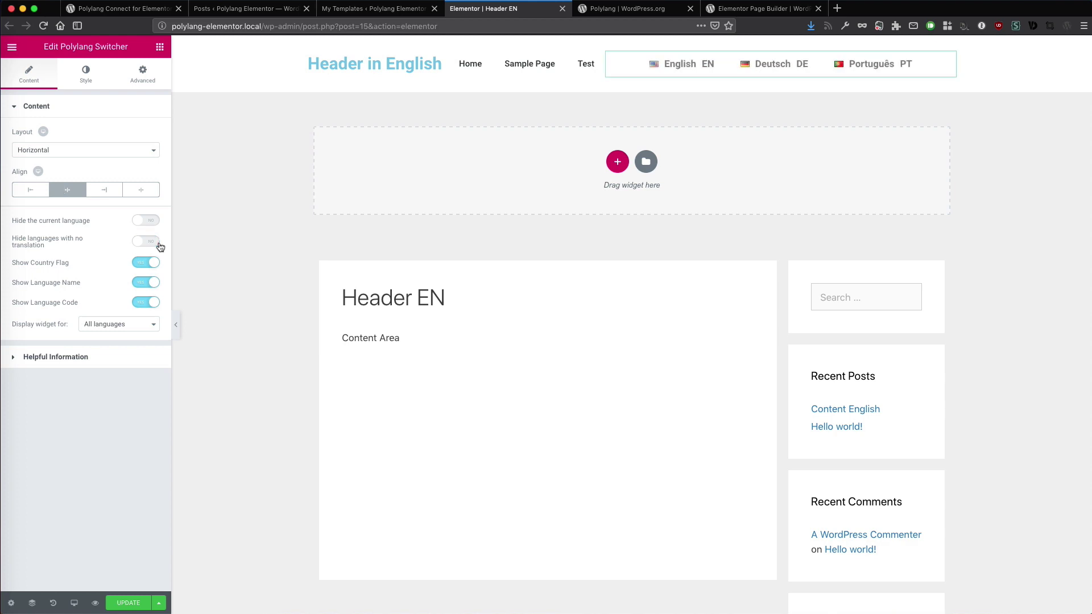
Step: Toggle Show Country Flag, Language Name and Language Code off and back on
click(148, 265)
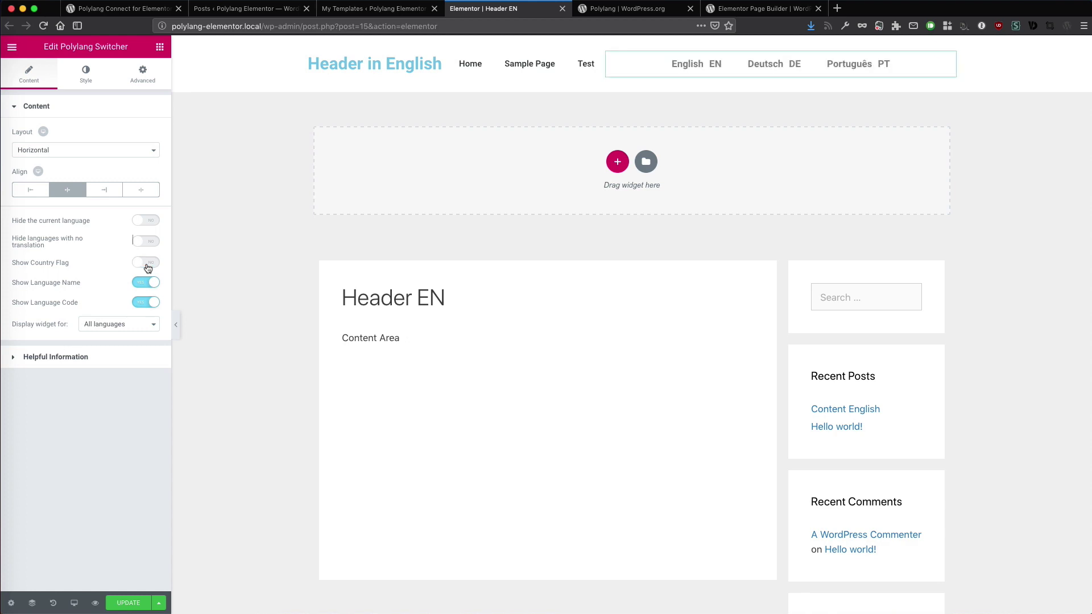
click(147, 265)
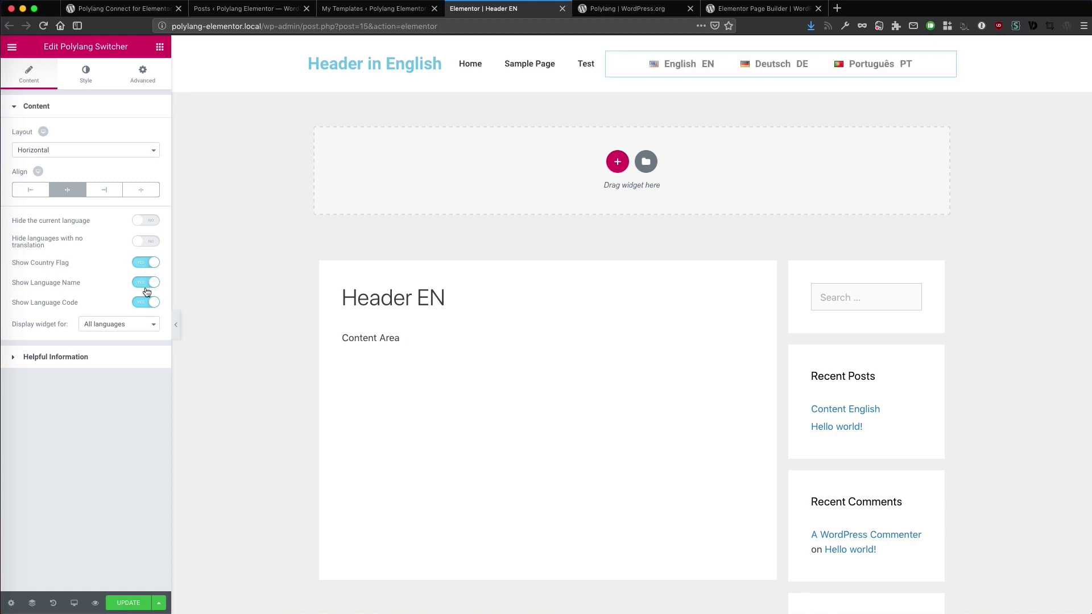
click(152, 284)
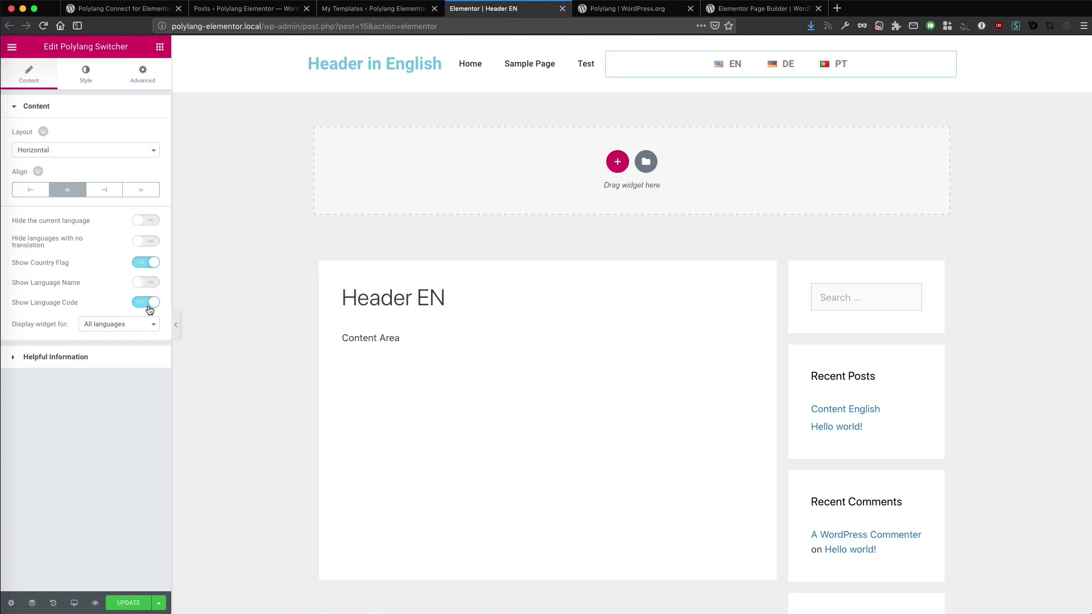
click(150, 307)
click(150, 307)
click(147, 284)
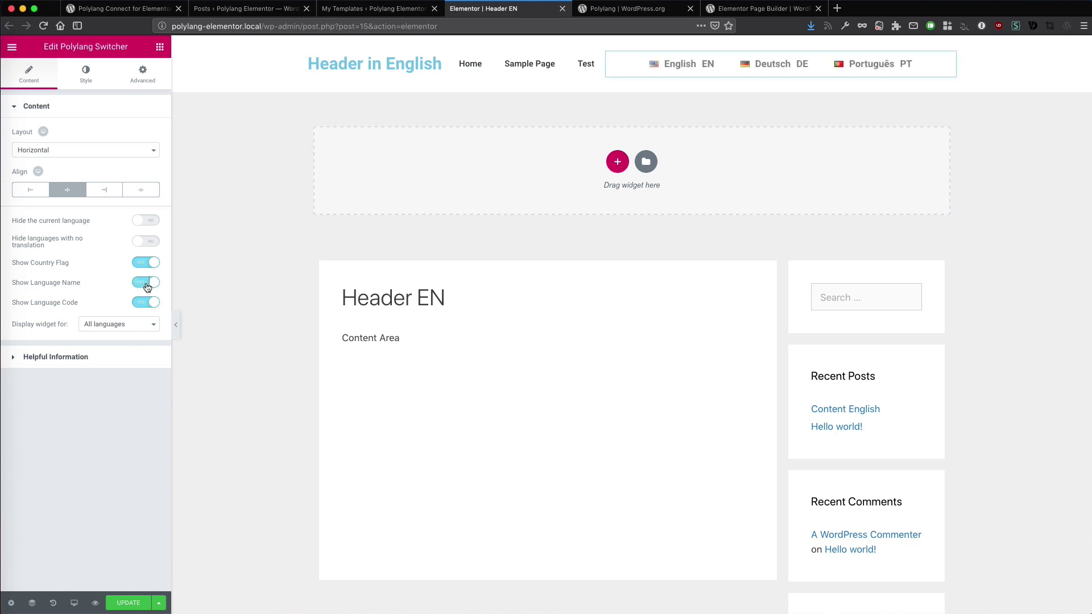
Step: Keep the widget displayed for all languages and go to its Style settings
click(107, 330)
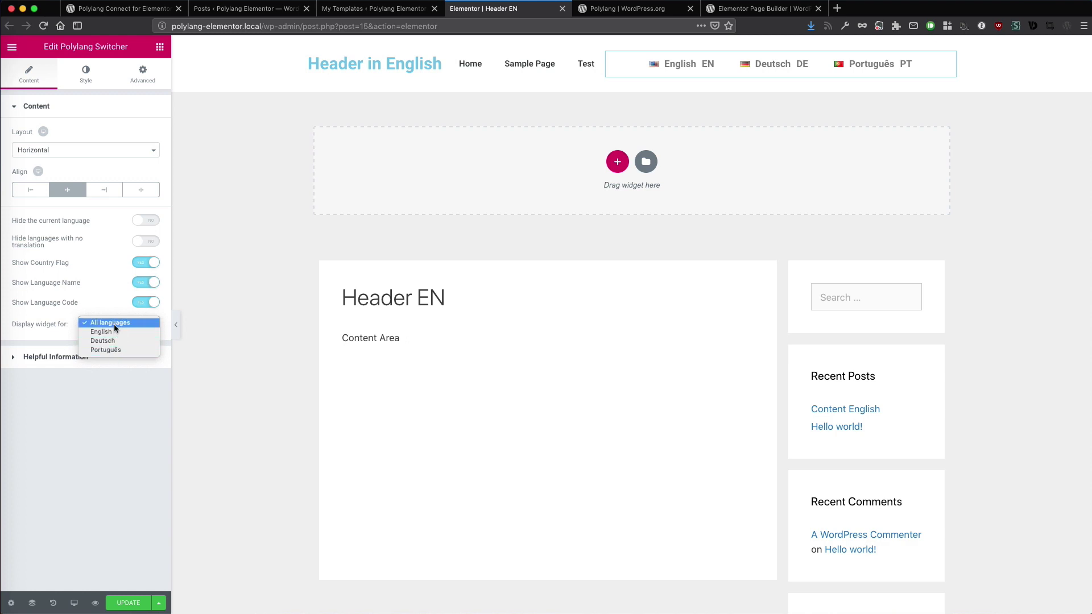
click(110, 309)
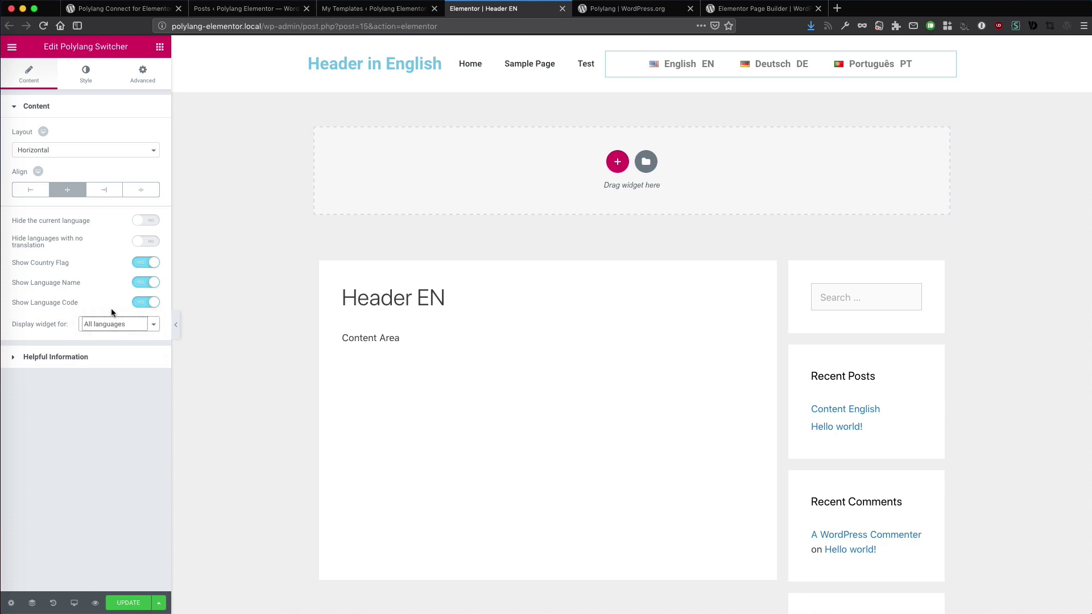
click(88, 82)
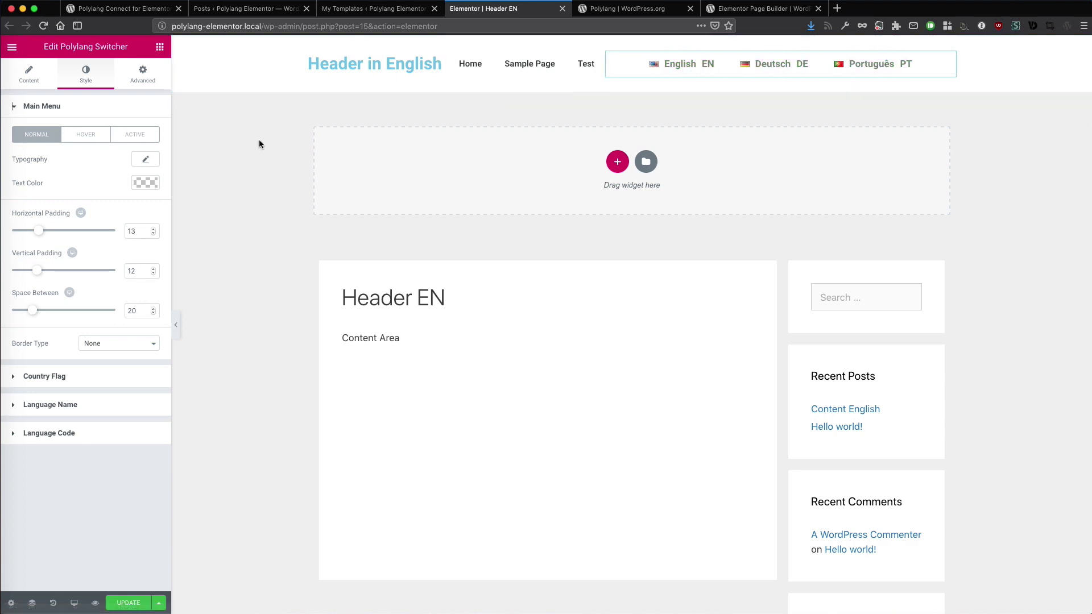
click(91, 142)
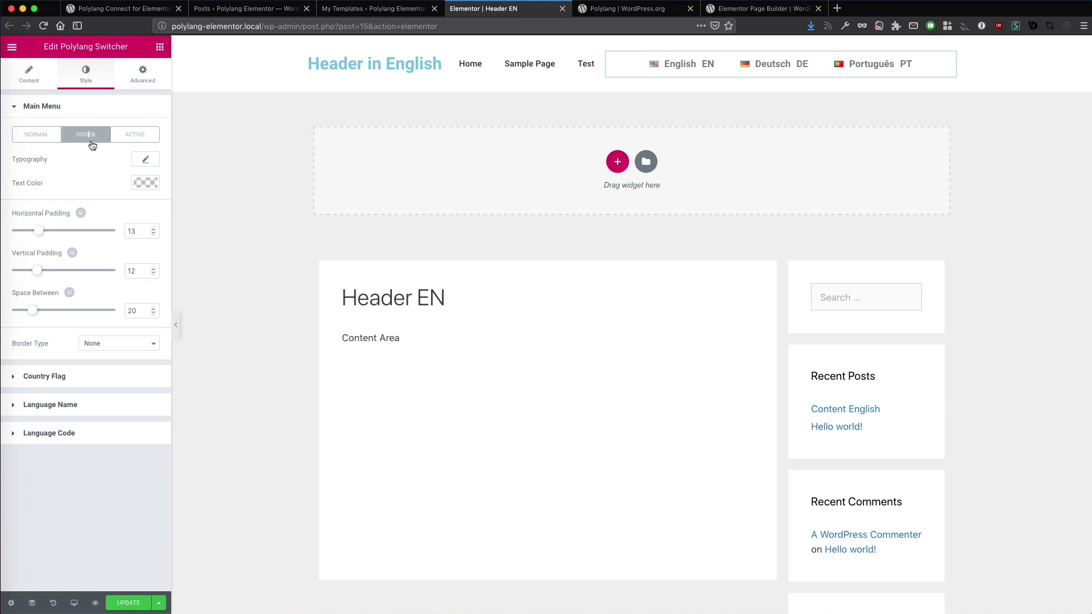
click(133, 143)
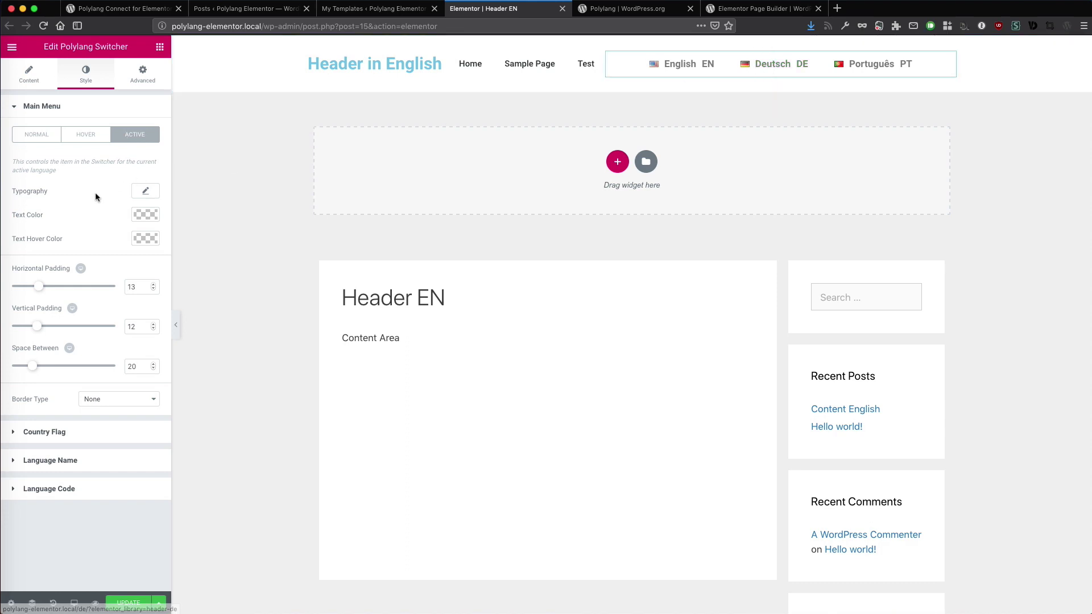
click(46, 137)
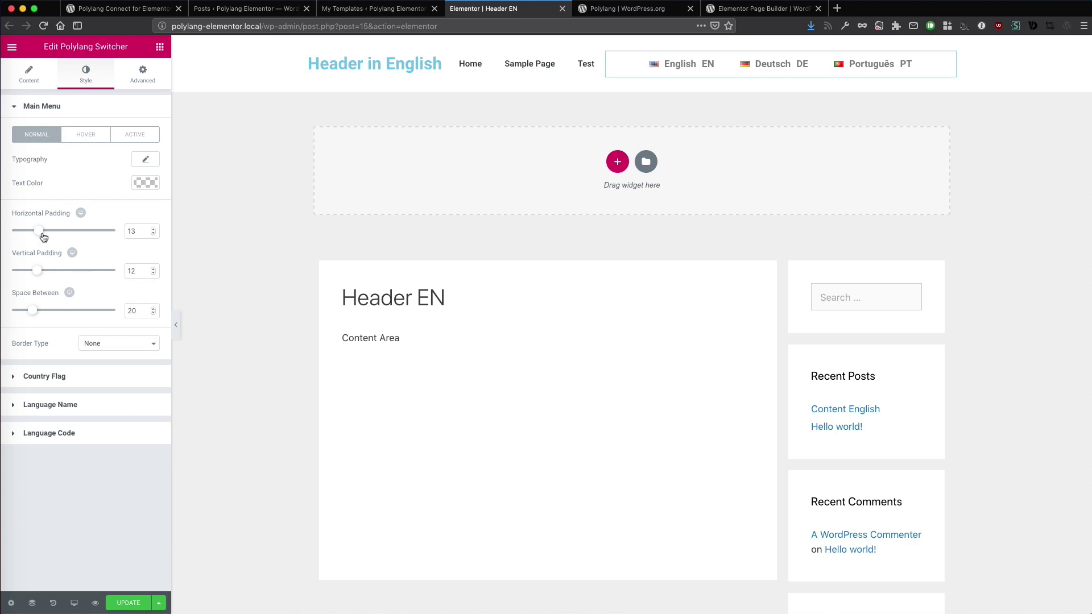
Step: Set Main Menu horizontal padding to 28, vertical padding to 13 and Space Between to 77
drag(44, 237, 75, 239)
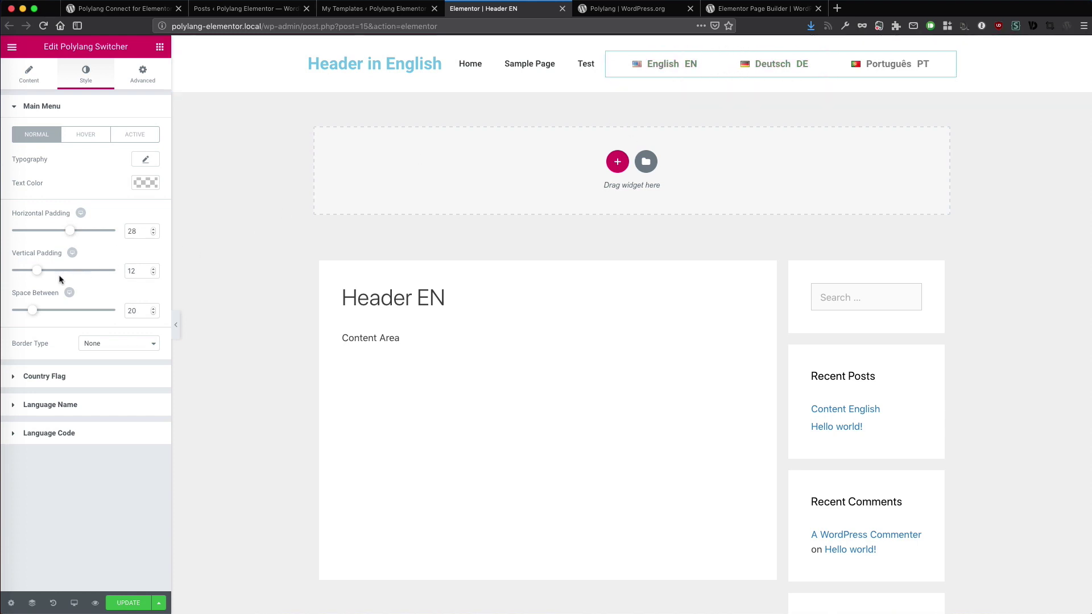
mouse_move(41, 277)
mouse_down()
mouse_move(29, 275)
mouse_move(89, 281)
mouse_move(44, 278)
mouse_up()
drag(37, 314, 94, 297)
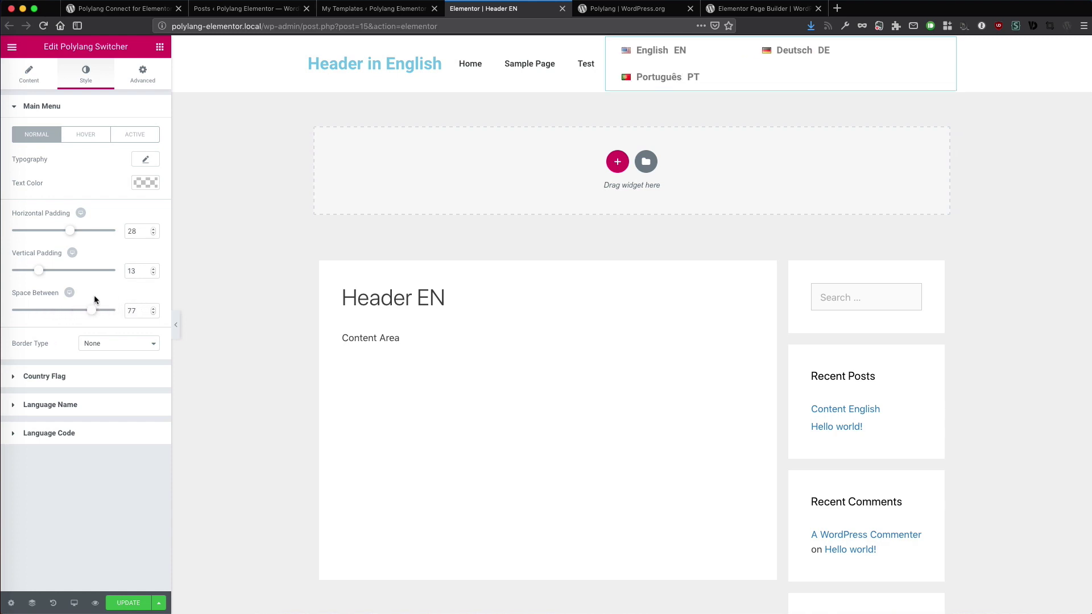
Step: Temporarily stack the languages vertically, set Space Between to 39, then restore Horizontal layout
click(32, 78)
click(62, 149)
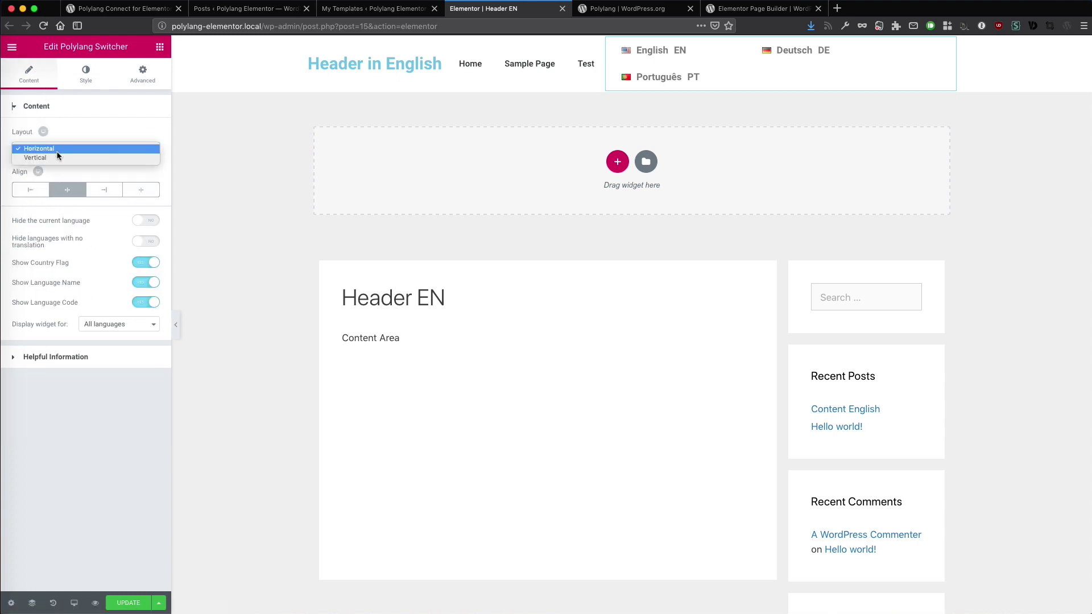
click(51, 162)
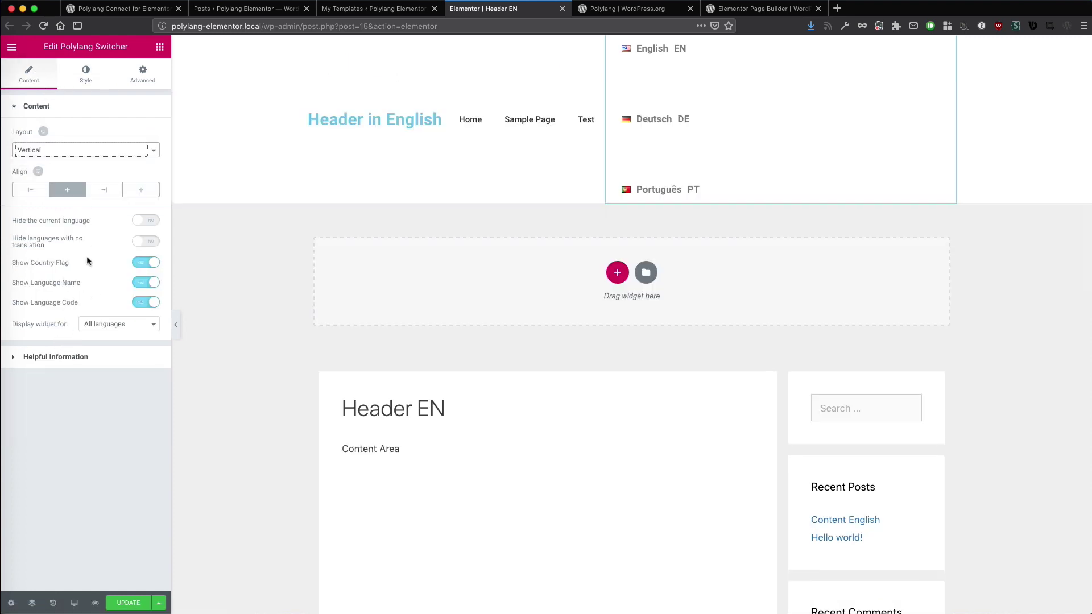
click(88, 73)
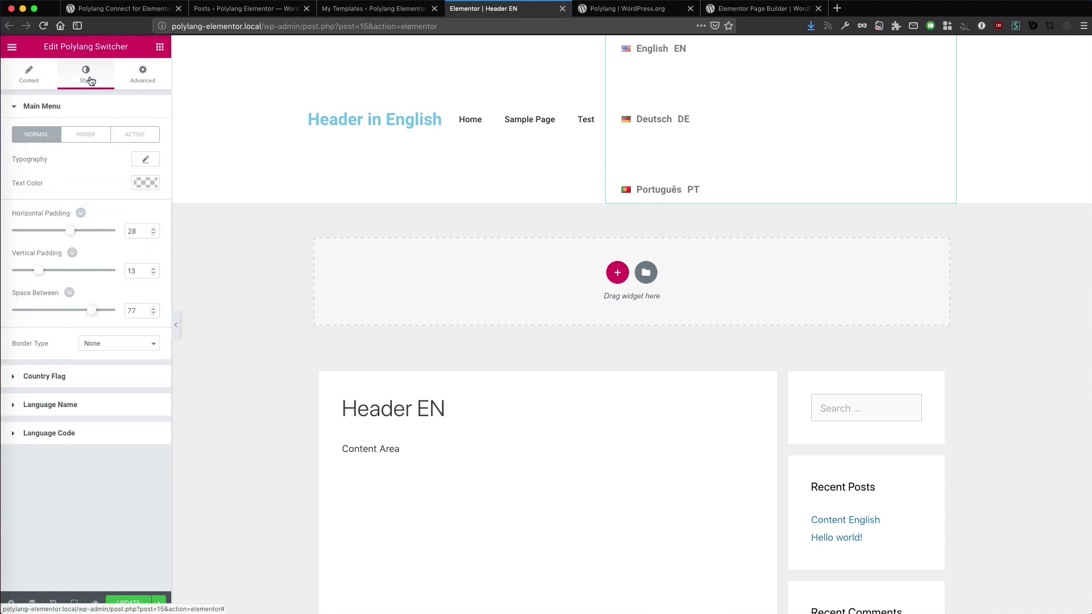
drag(97, 314, 57, 306)
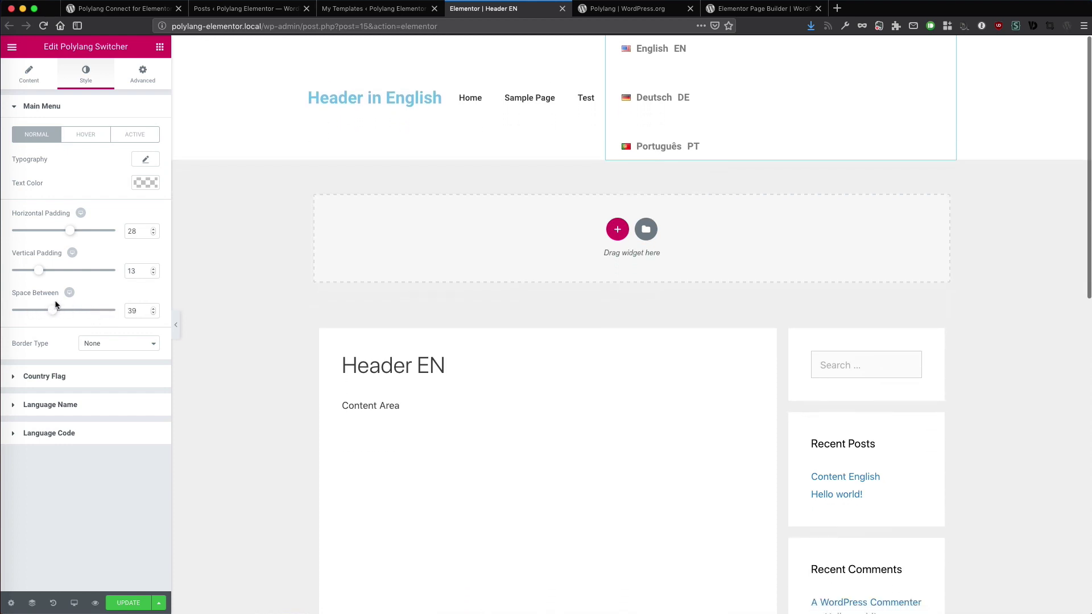
click(30, 80)
click(73, 151)
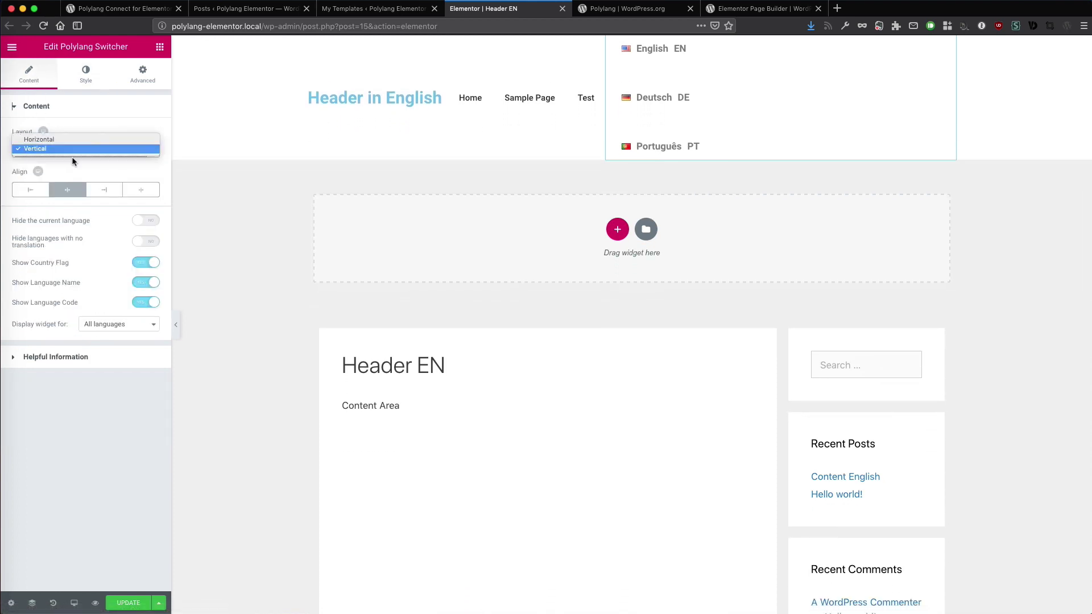
click(73, 143)
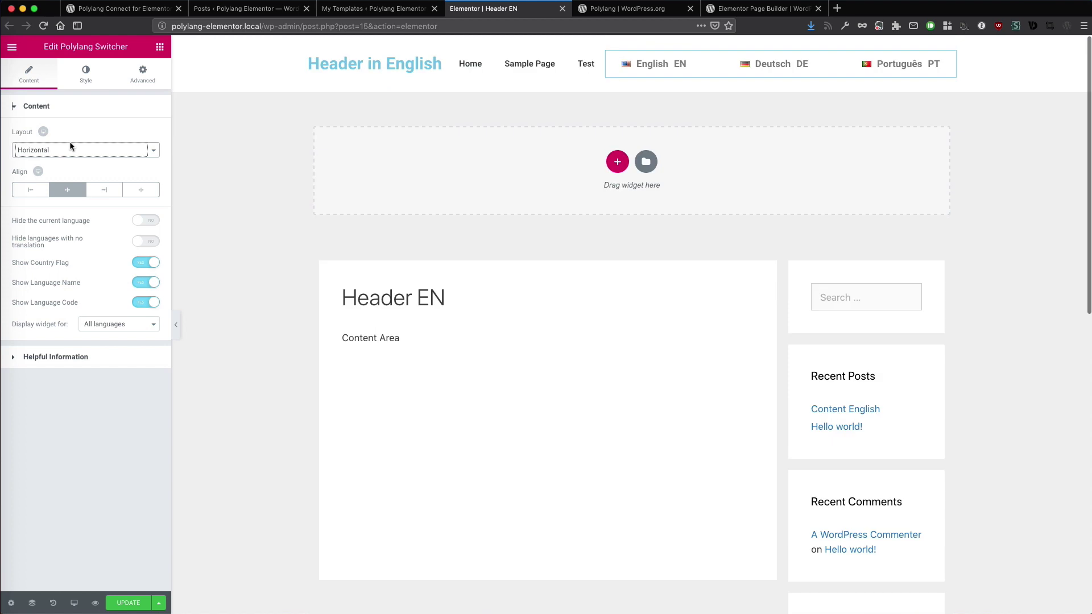
click(86, 70)
Step: Try a solid border with width 2 raised to 10, then clear it and set Border Type to None
click(102, 346)
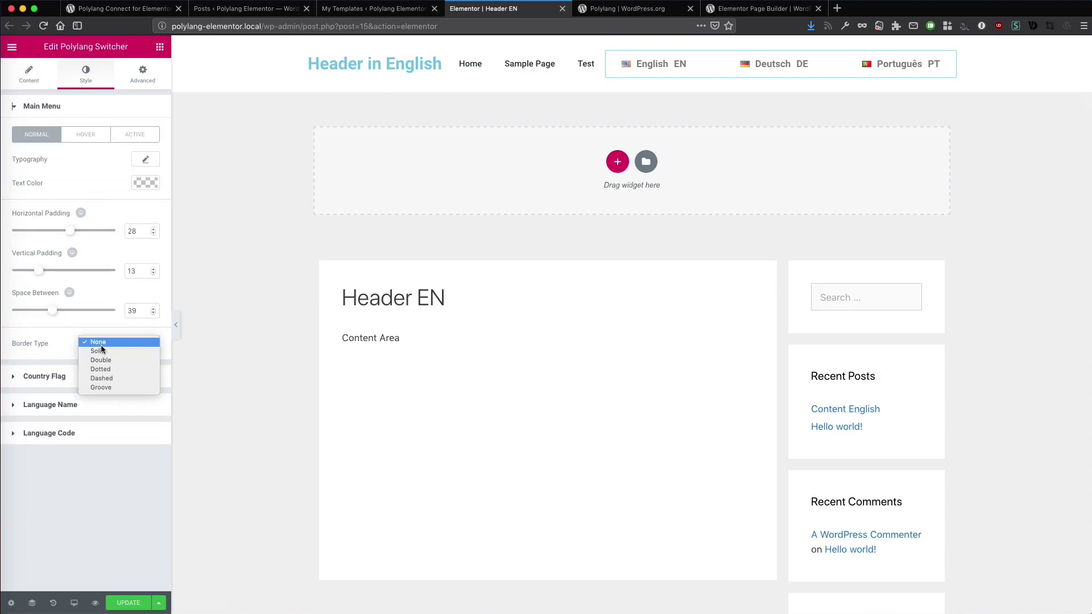
click(104, 354)
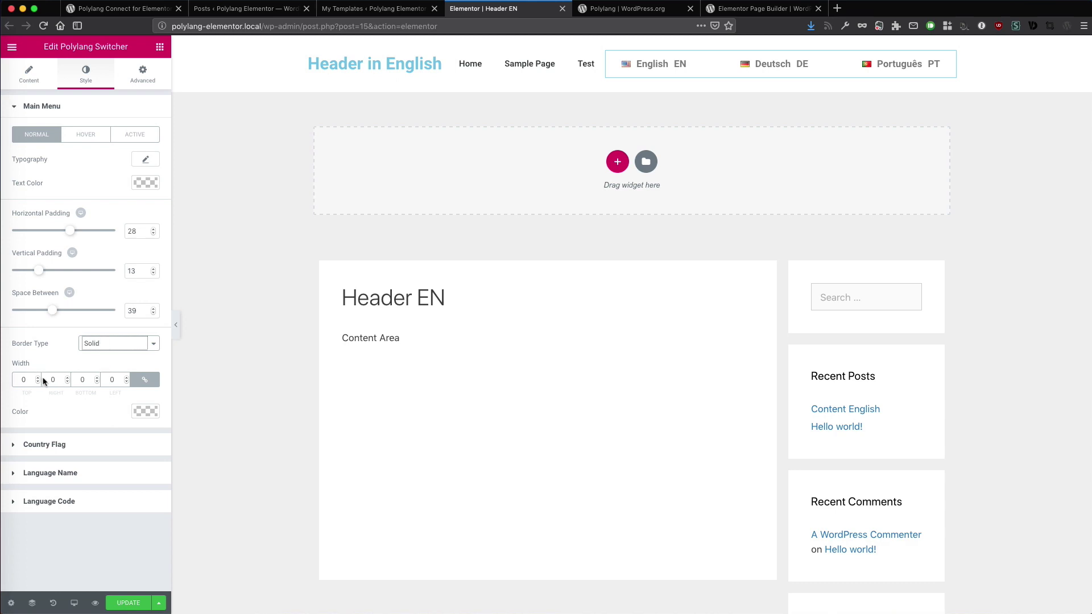
click(152, 382)
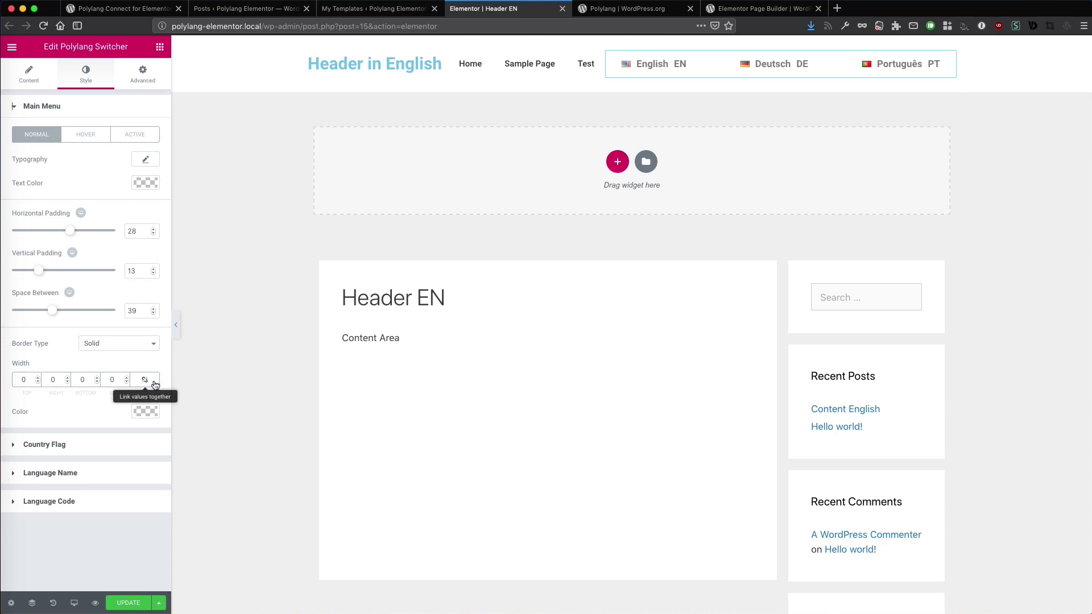
click(153, 382)
click(41, 380)
text(2)
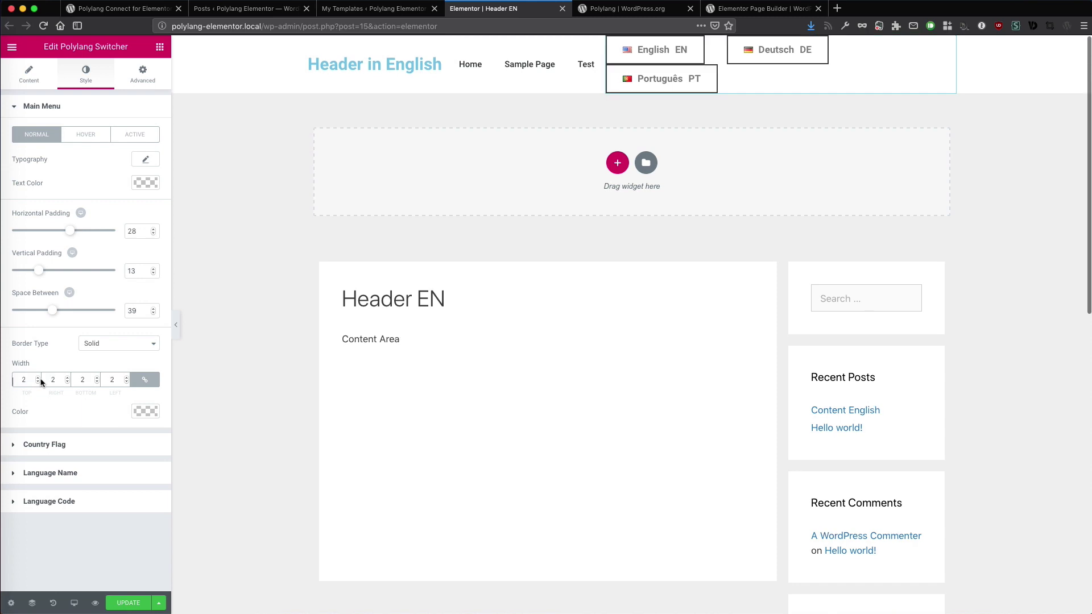
key(Up)
key(Up)
key(Up)
key(Up)
key(Up)
key(Up)
key(Up)
key(Up)
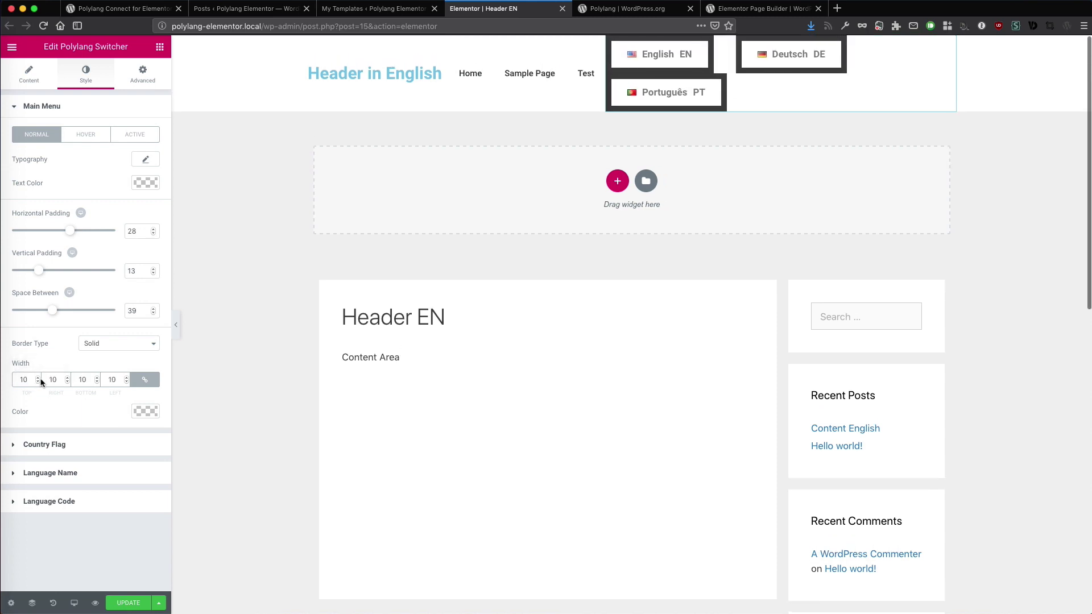
double_click(34, 379)
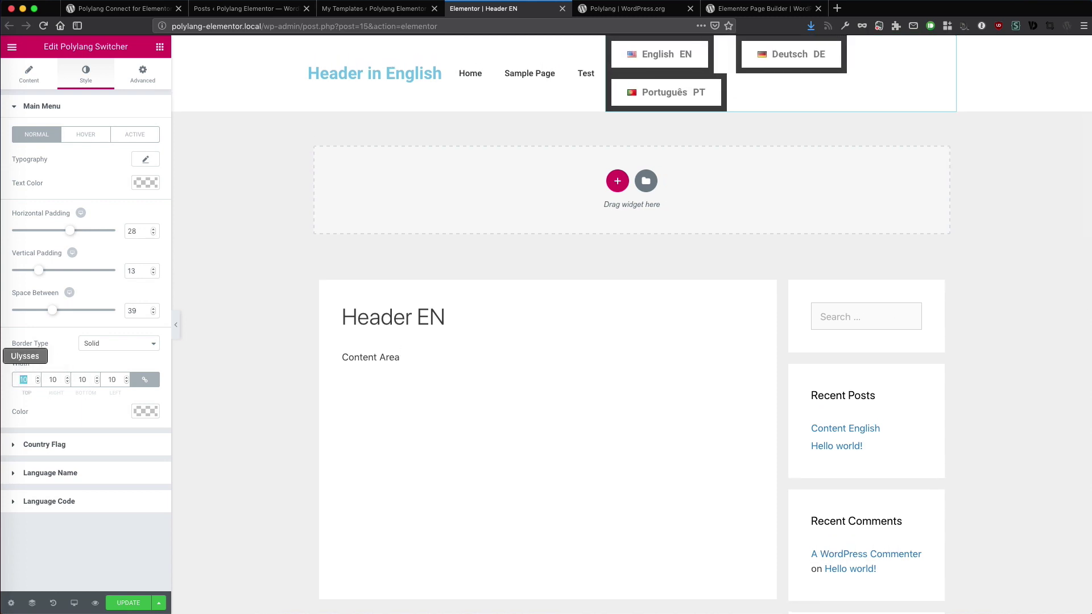
key(BackSpace)
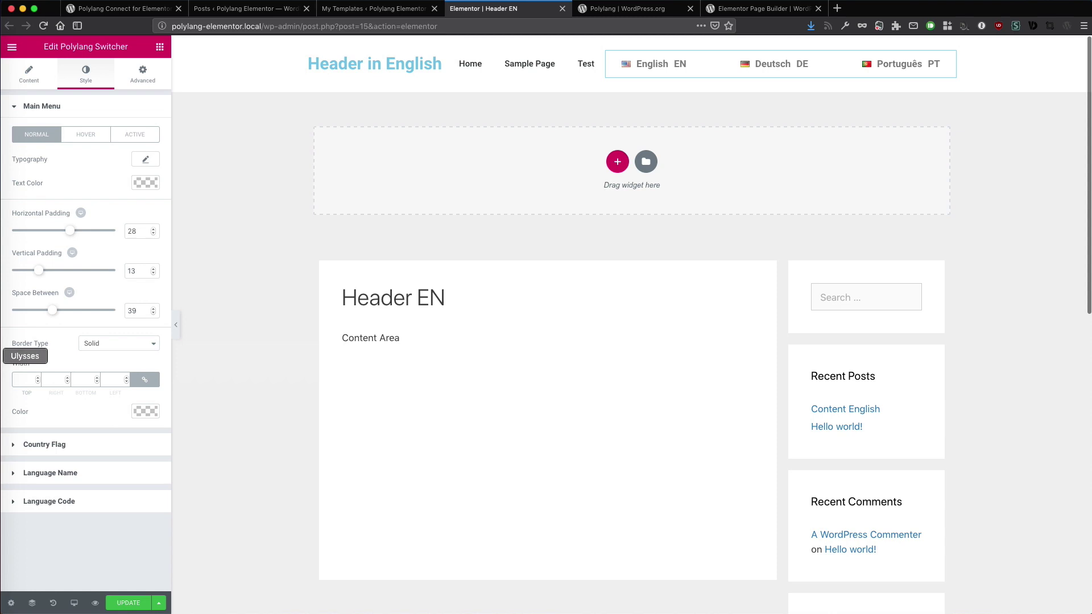
click(101, 345)
click(98, 333)
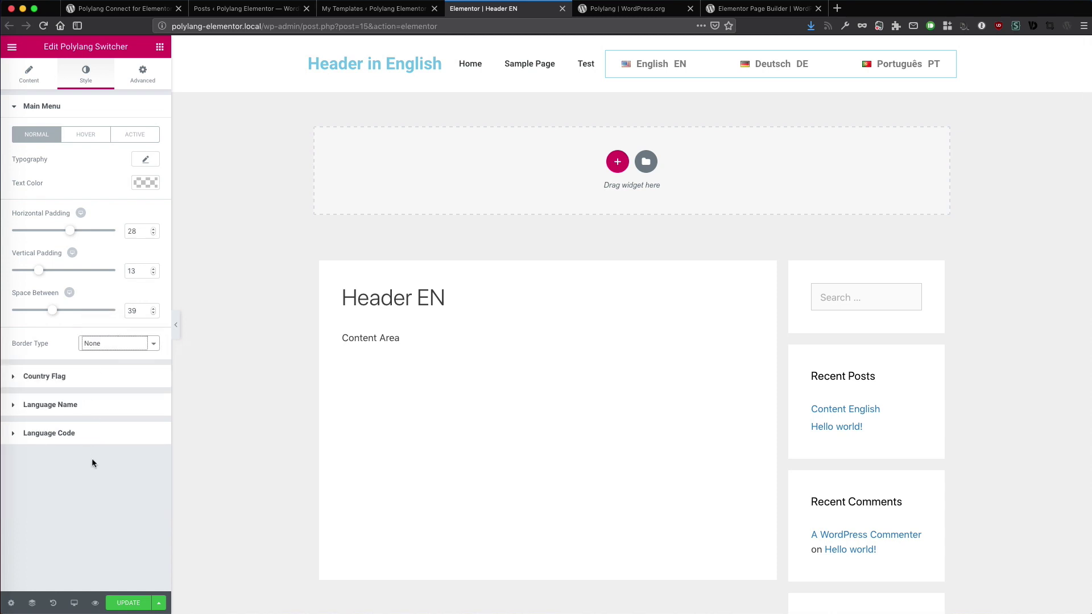
Step: Adjust the Country Flag top and right margins, returning them to 0 and 10
click(59, 378)
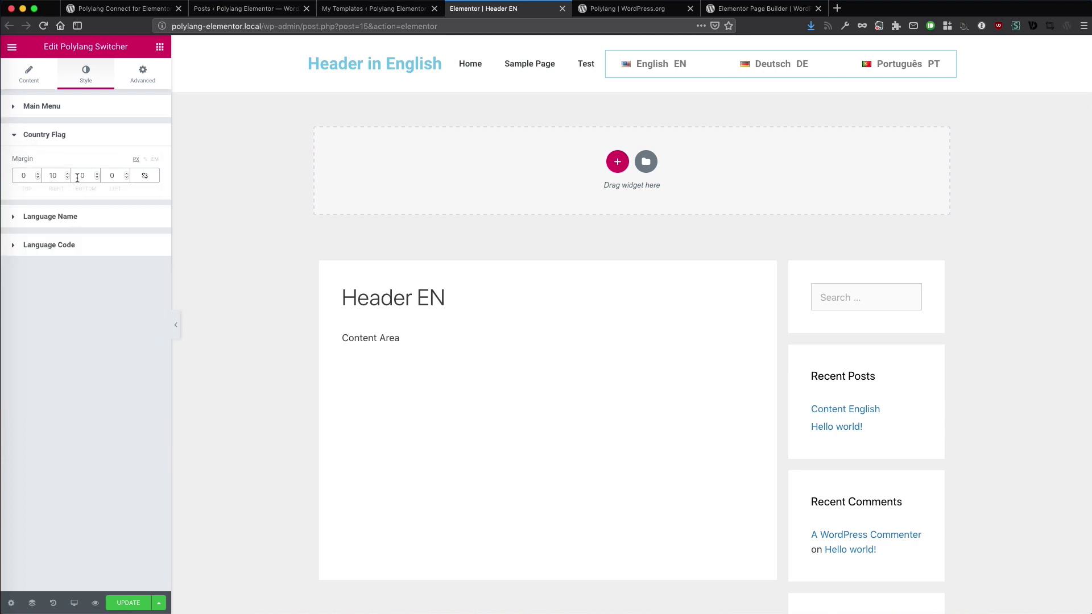
drag(42, 178, 44, 182)
click(43, 182)
click(69, 179)
click(72, 181)
click(71, 179)
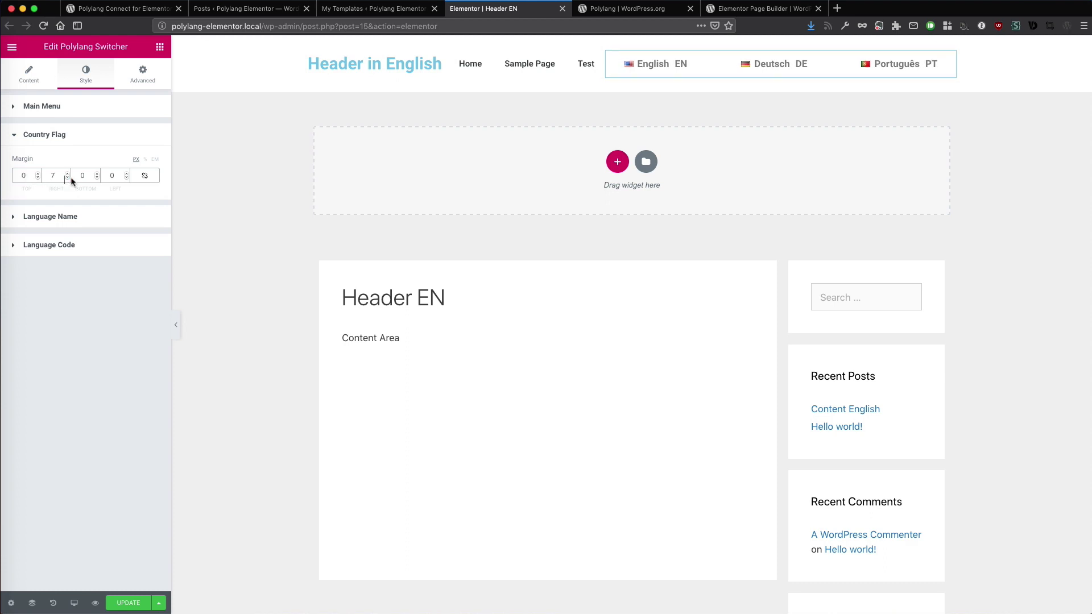
click(71, 180)
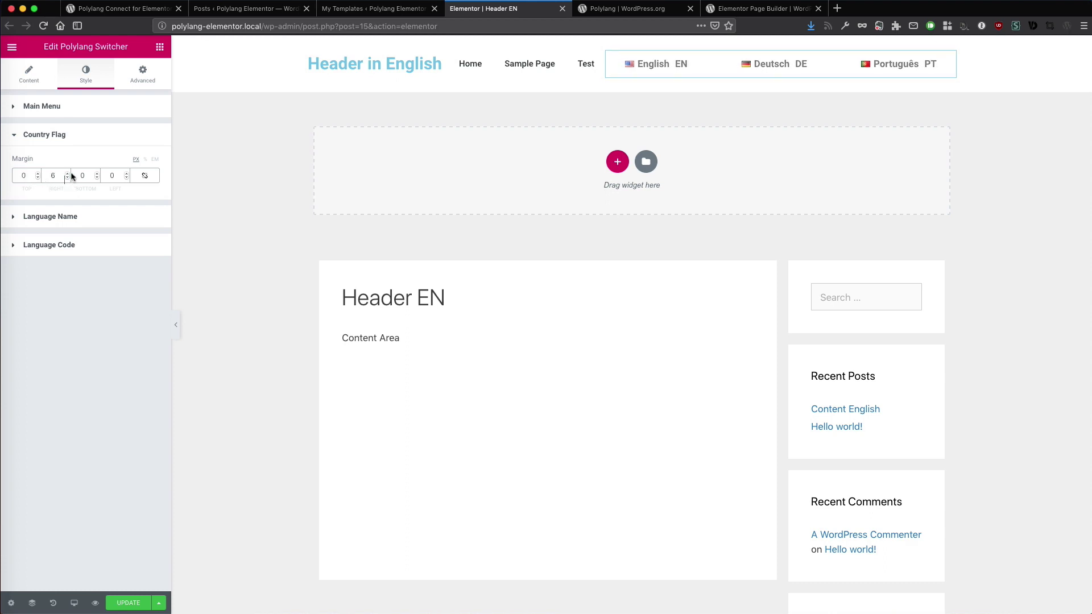
click(69, 173)
click(69, 173)
click(69, 173)
click(69, 173)
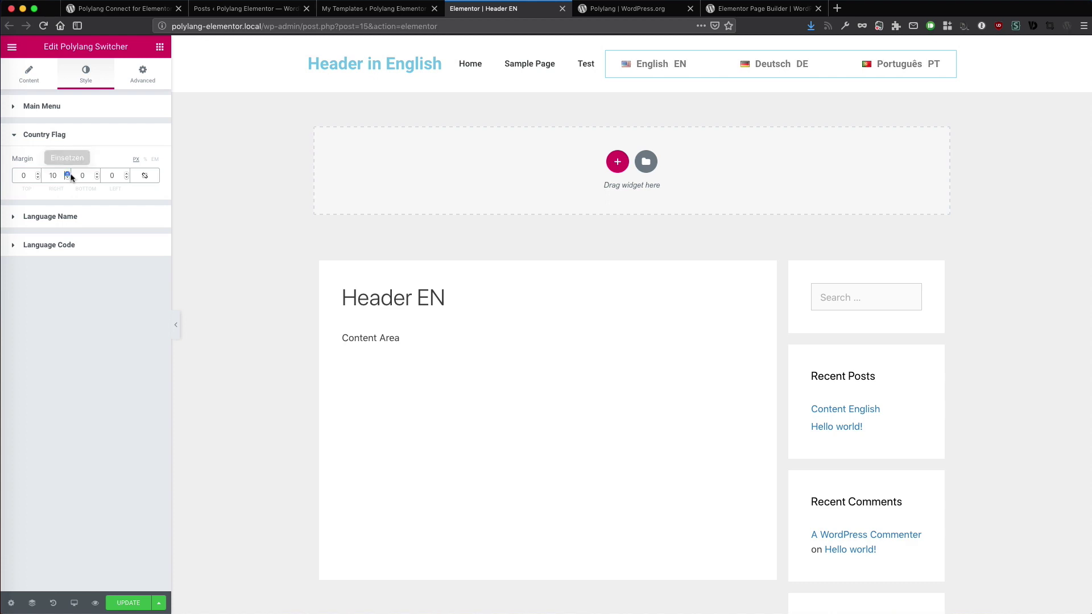
Step: Toggle Uppercase on Language Name and Language Code, ending with normal names and uppercase codes
click(72, 219)
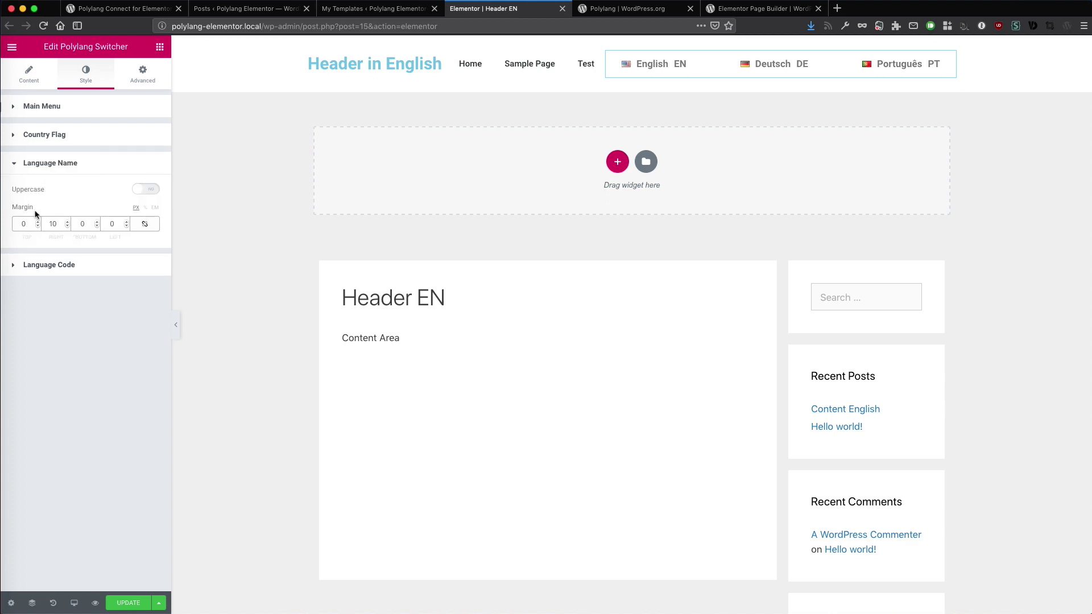
click(149, 190)
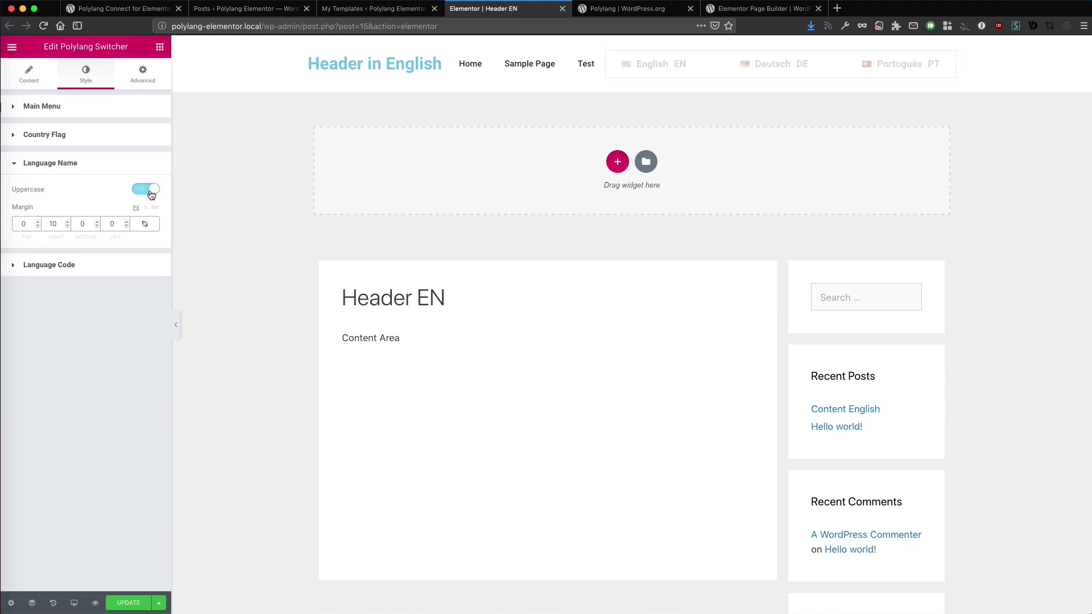
click(150, 192)
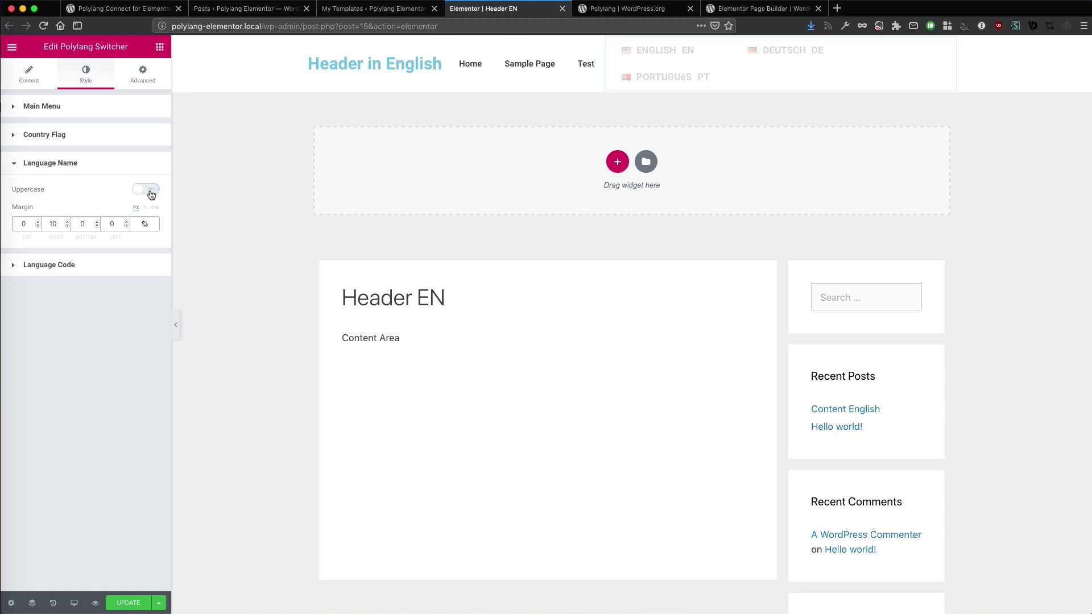
click(91, 264)
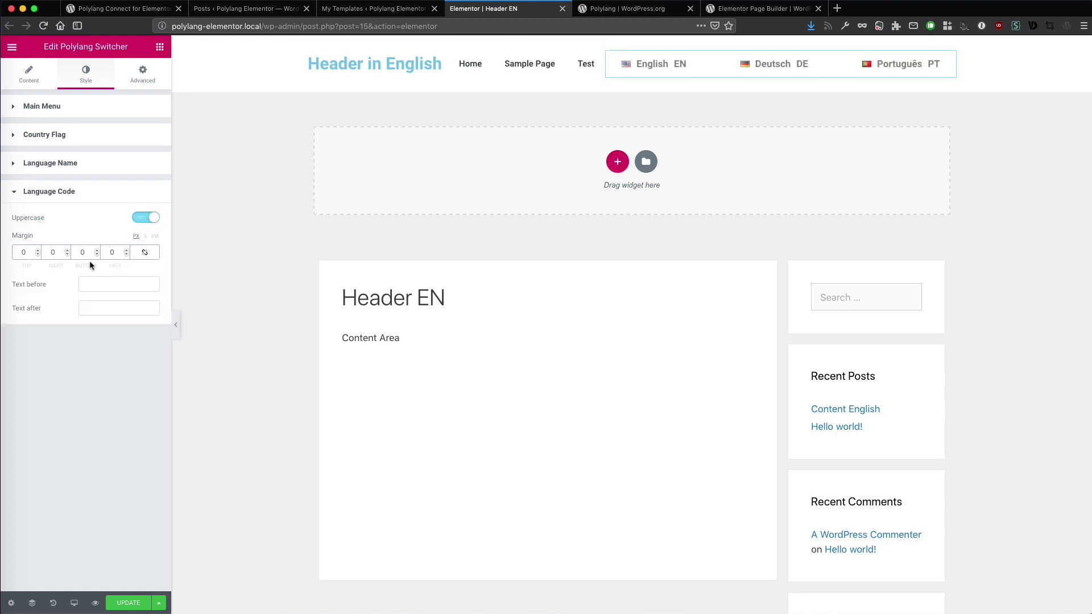
click(152, 220)
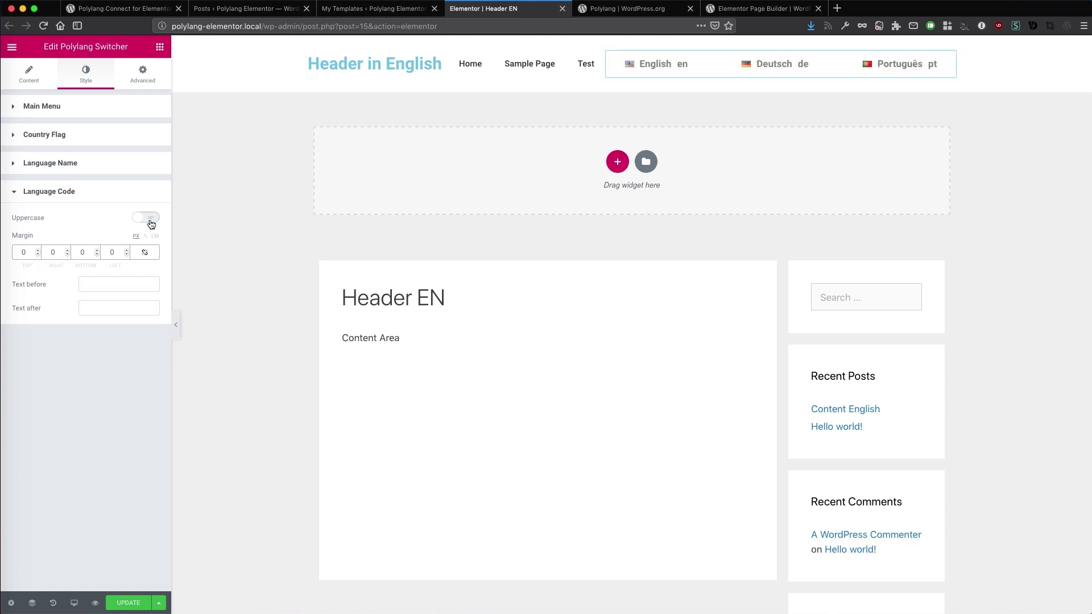
click(151, 222)
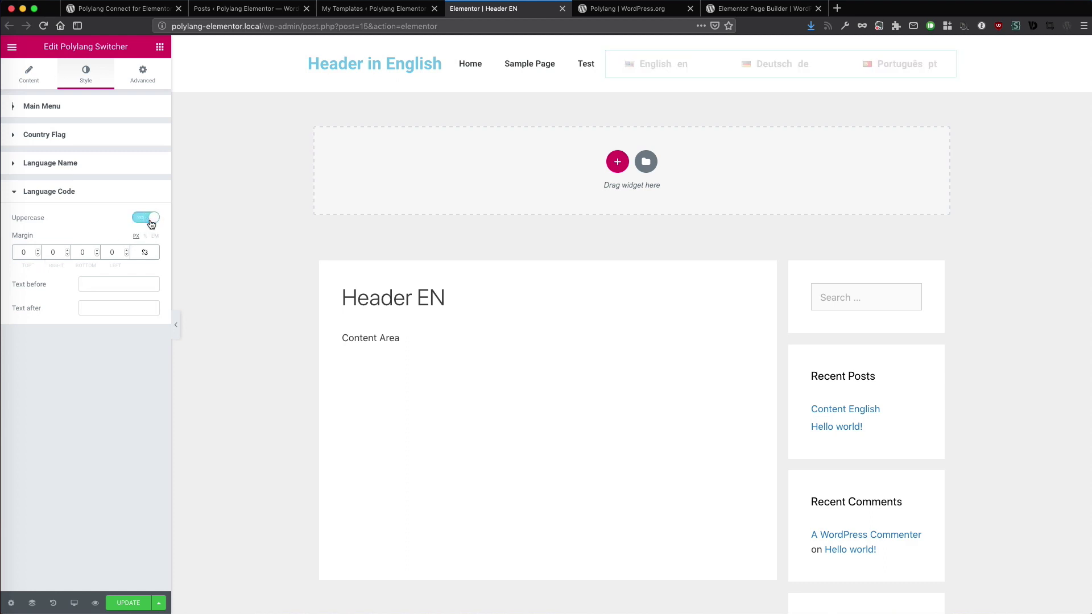
click(100, 287)
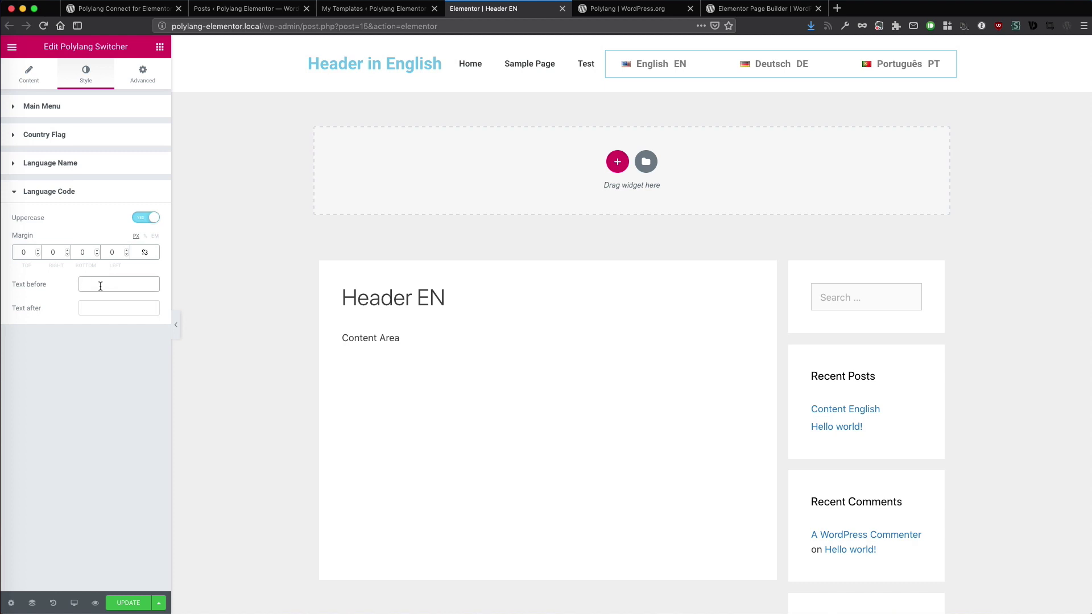
text(Befo)
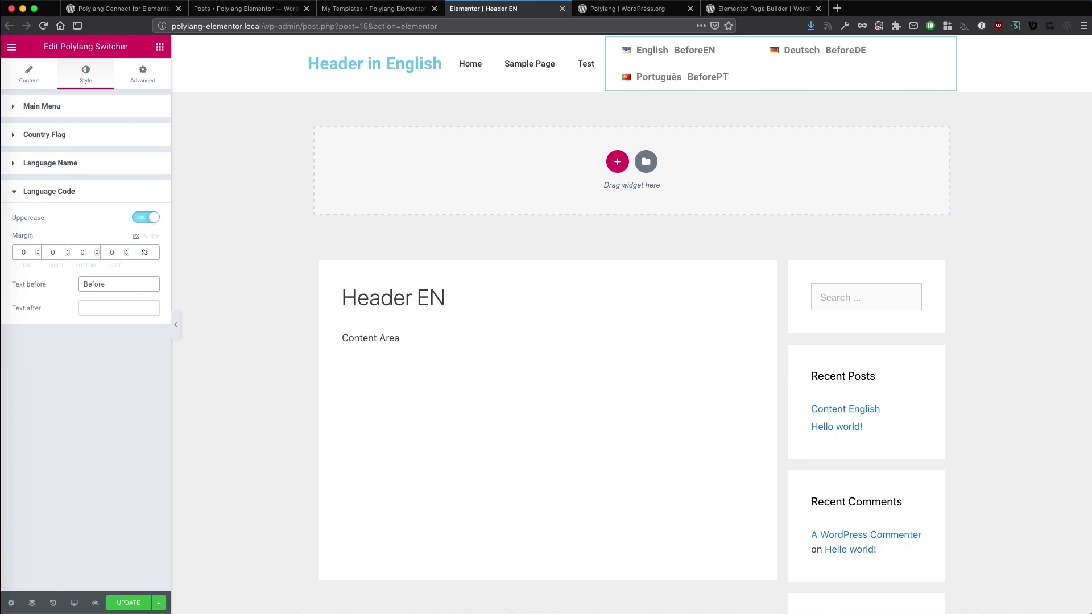
text(re)
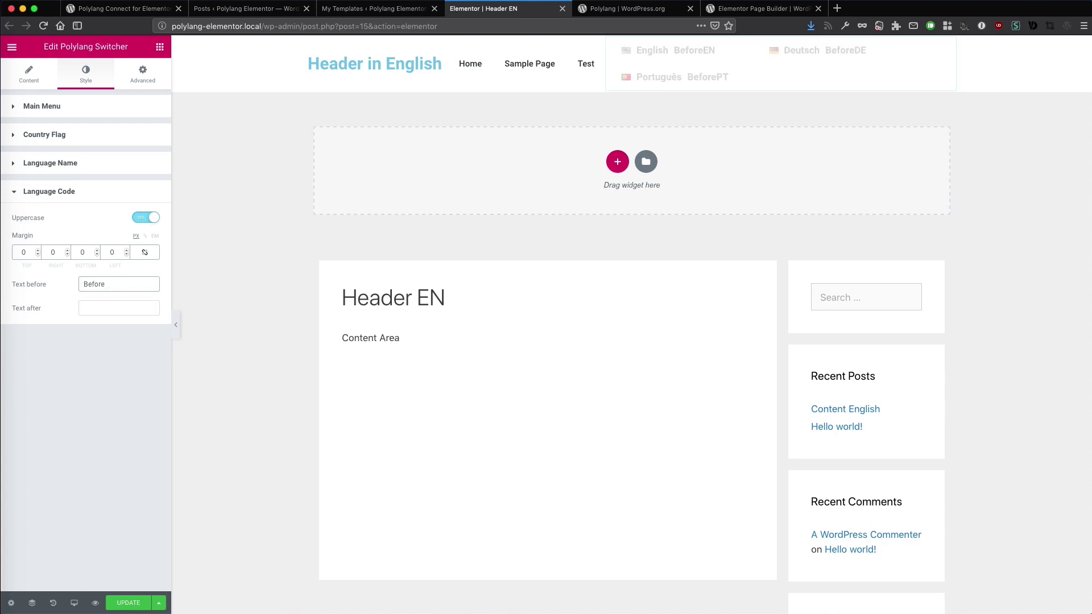
key(BackSpace)
text(&nbsp;)
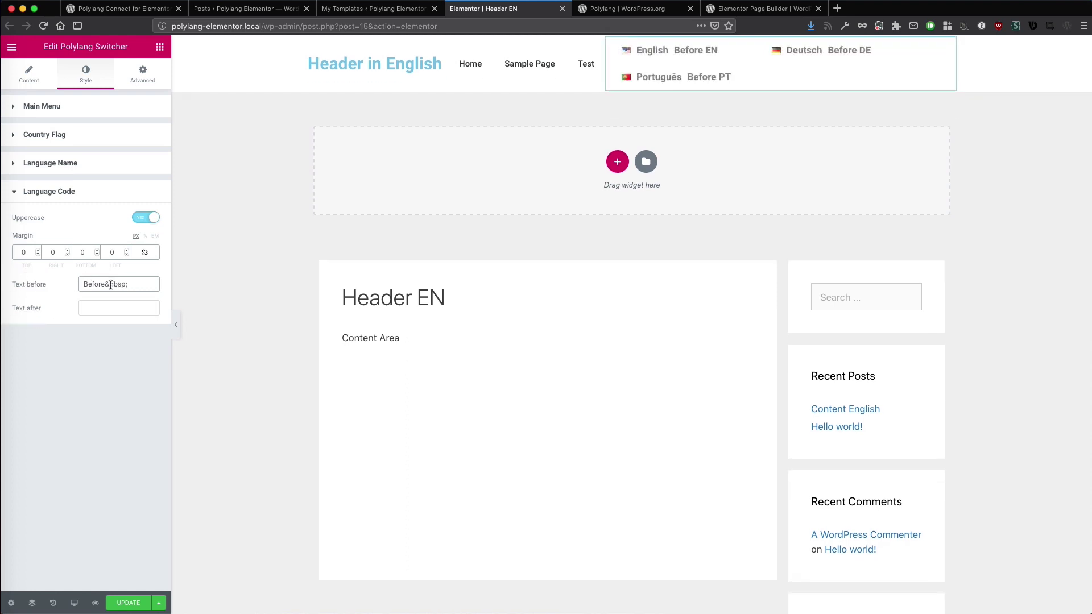
click(114, 307)
text(A)
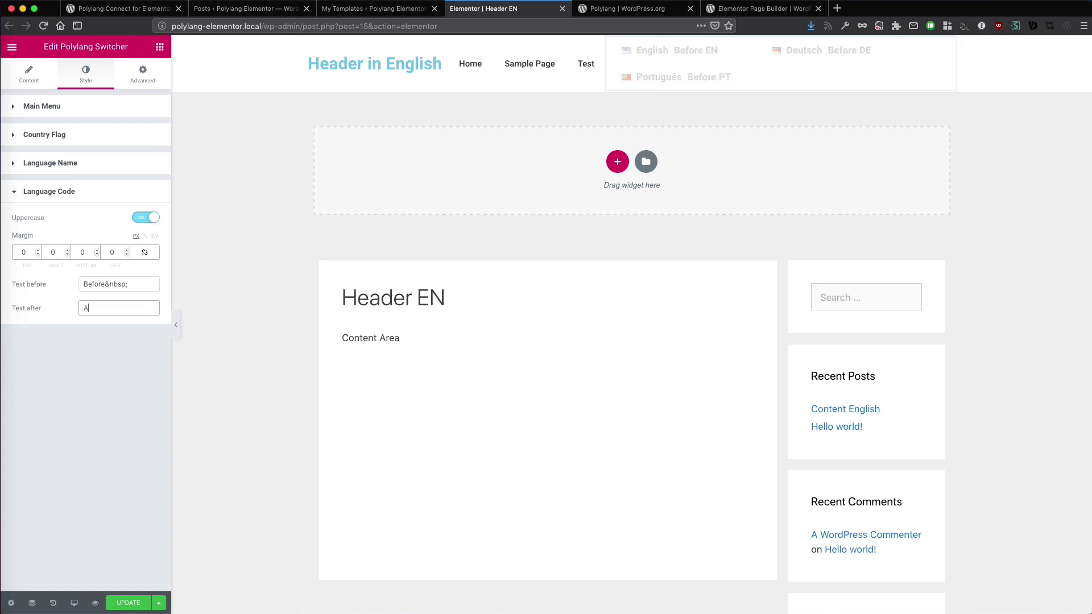
text(fter)
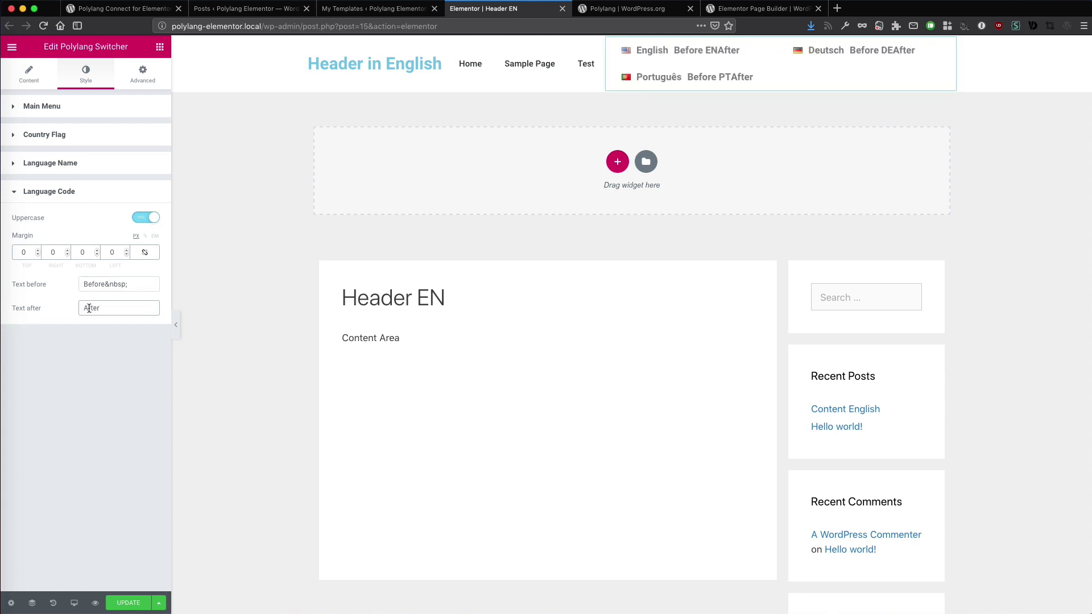
text(&nbsp;)
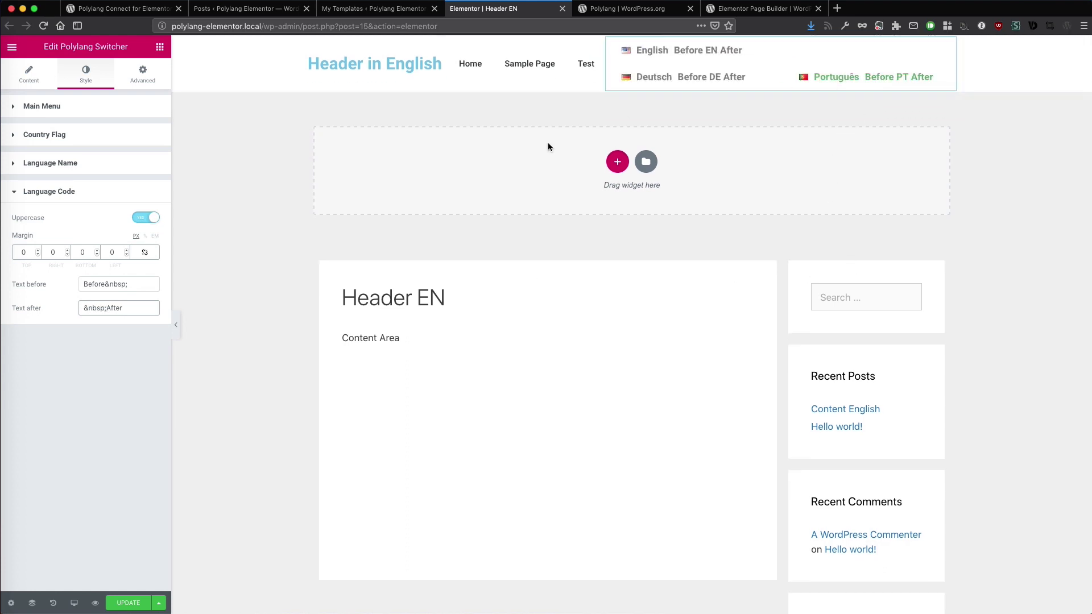
click(139, 285)
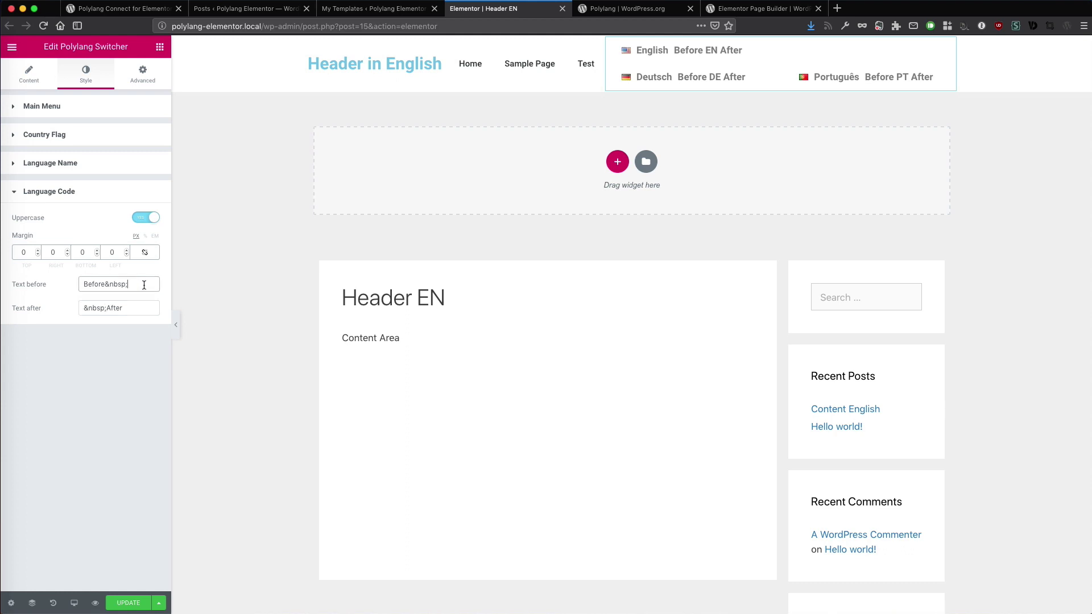
drag(144, 283, 82, 284)
key(BackSpace)
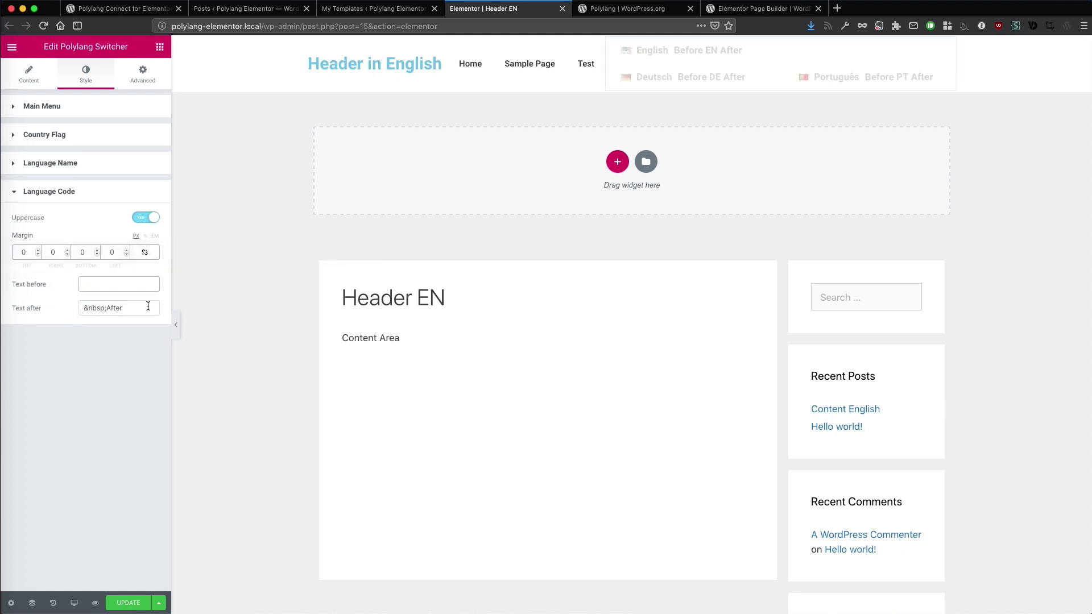
drag(147, 307, 82, 307)
key(BackSpace)
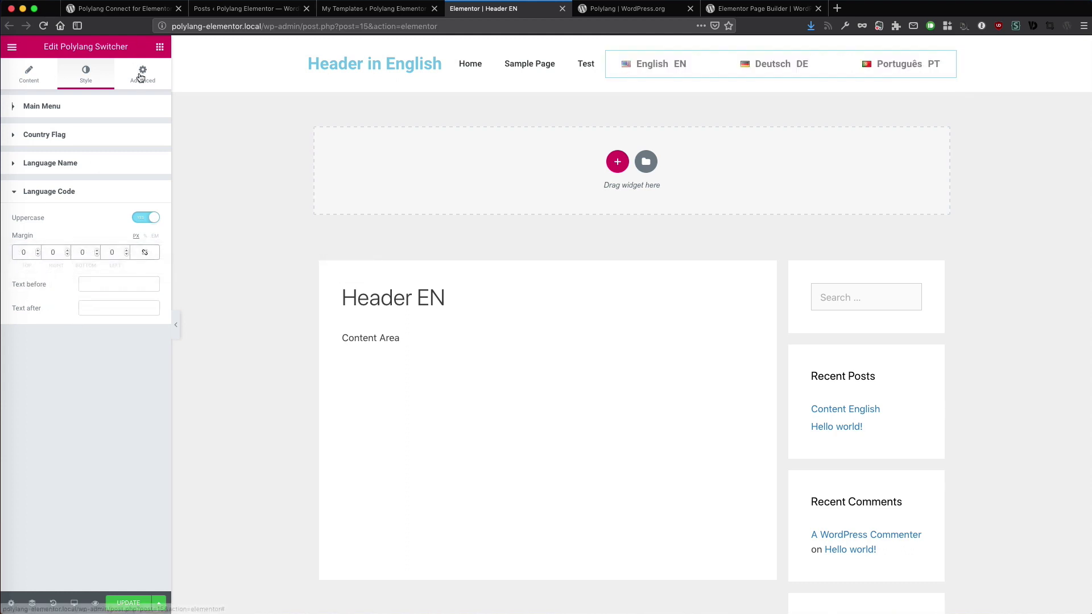
Step: Check the switcher's Advanced and Content tabs, then return to its Style Main Menu settings
click(143, 74)
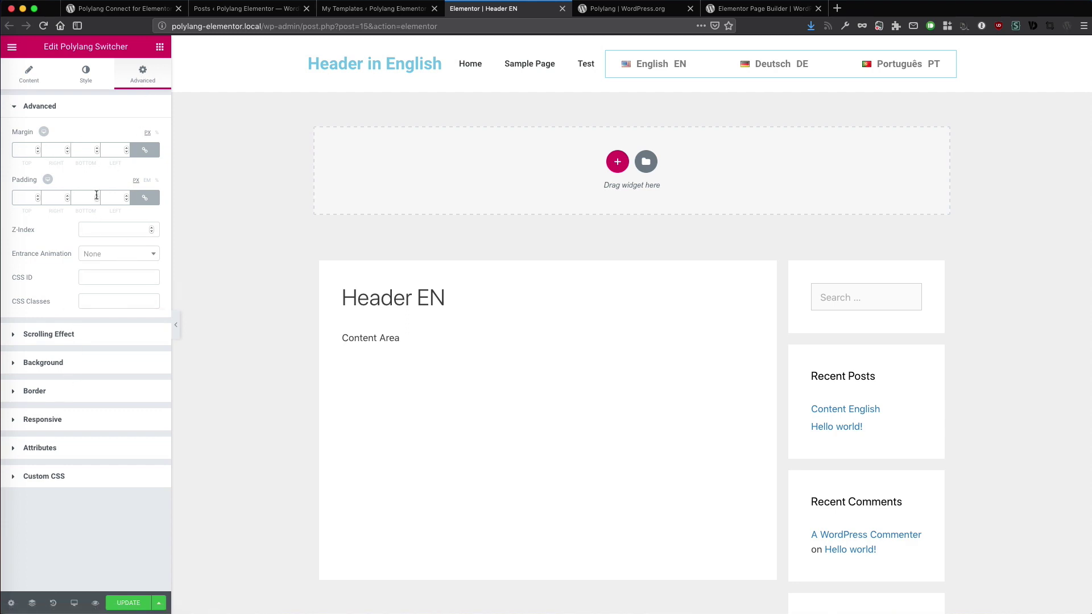
click(29, 75)
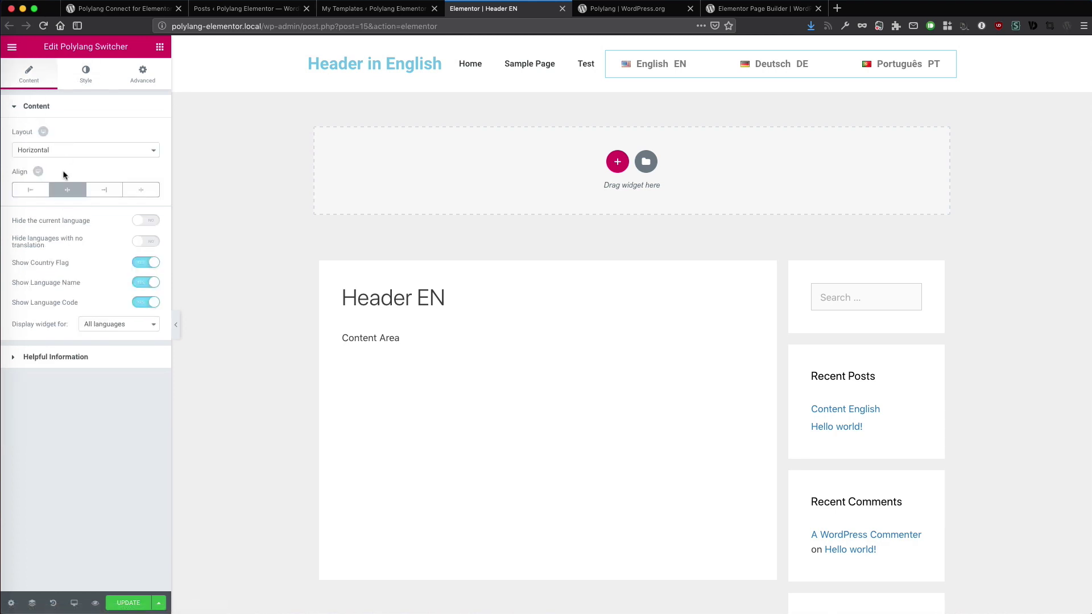
click(86, 79)
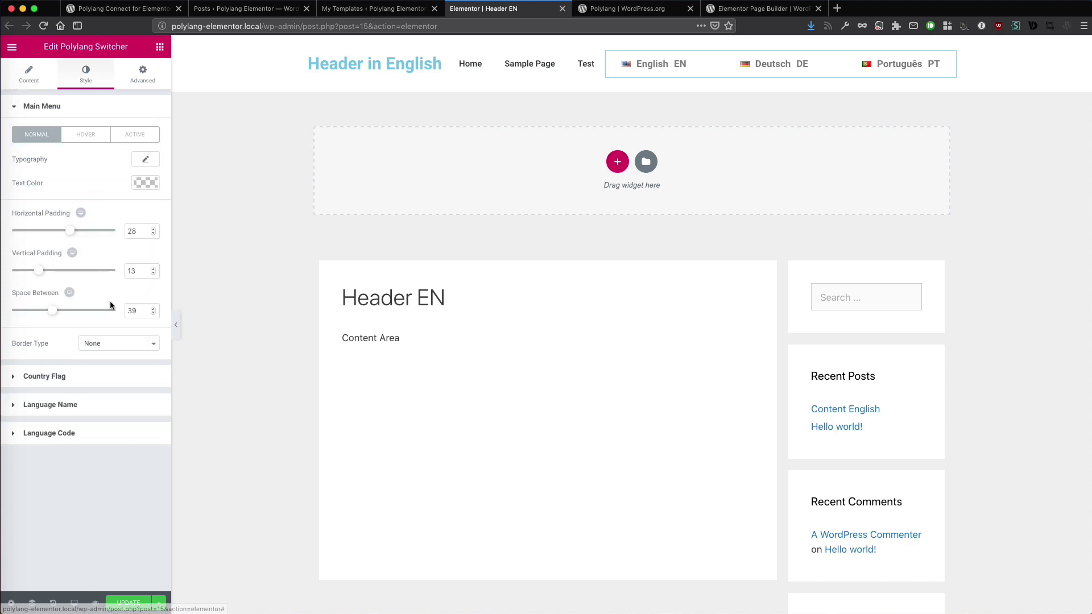